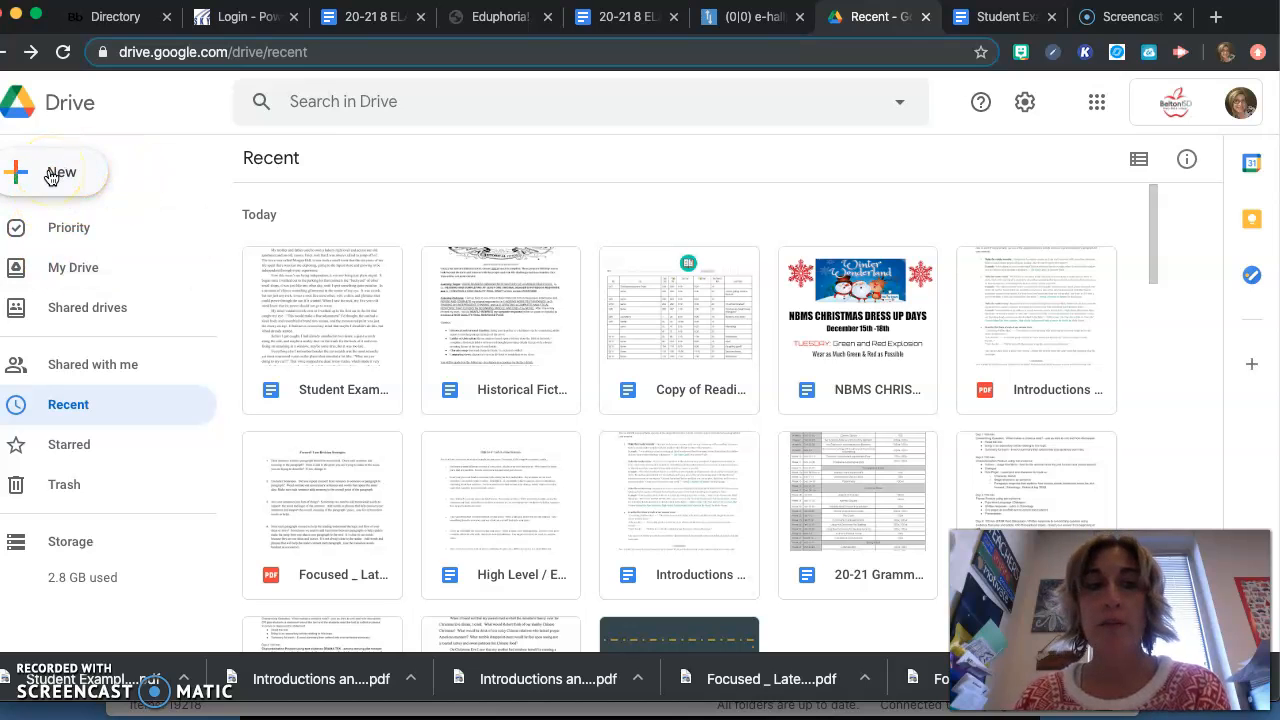
# Create a new blank Google Docs document from Drive.
pyautogui.click(52, 176)
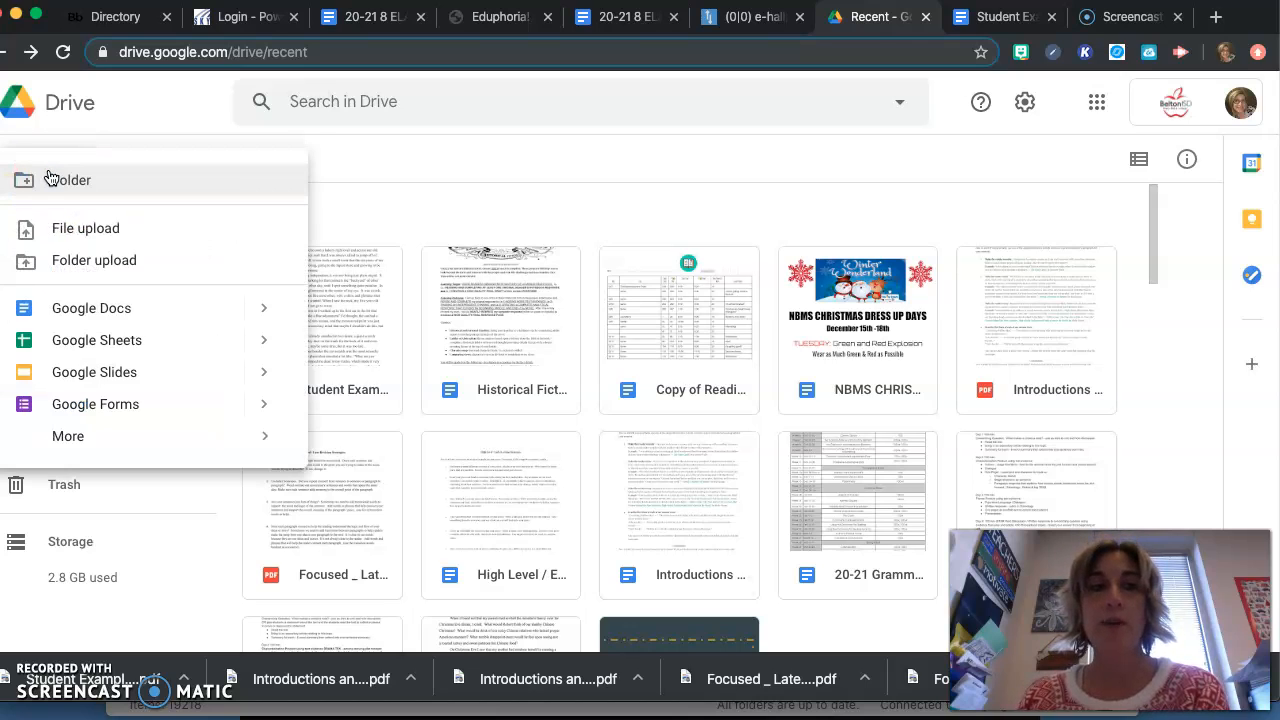
pyautogui.click(107, 318)
pyautogui.click(245, 309)
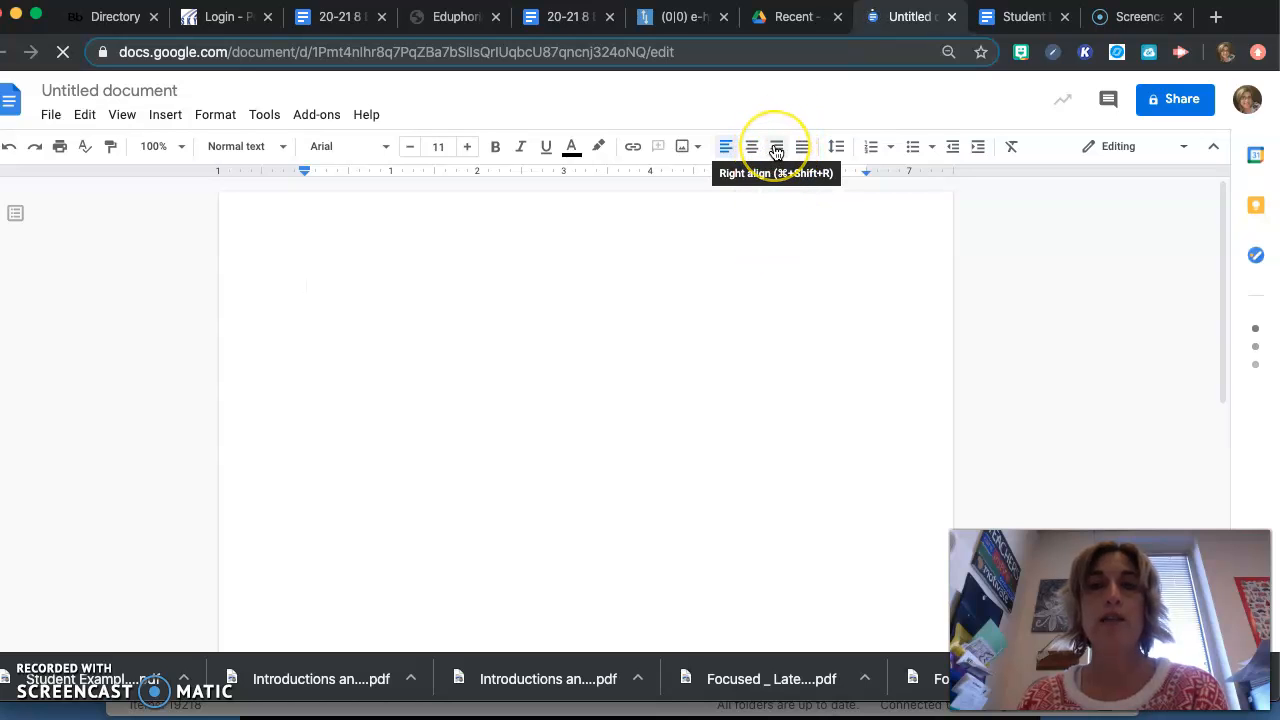
# Enter a right-aligned heading on three lines: "First and Last Name", "Class period" and "Date".
pyautogui.click(776, 148)
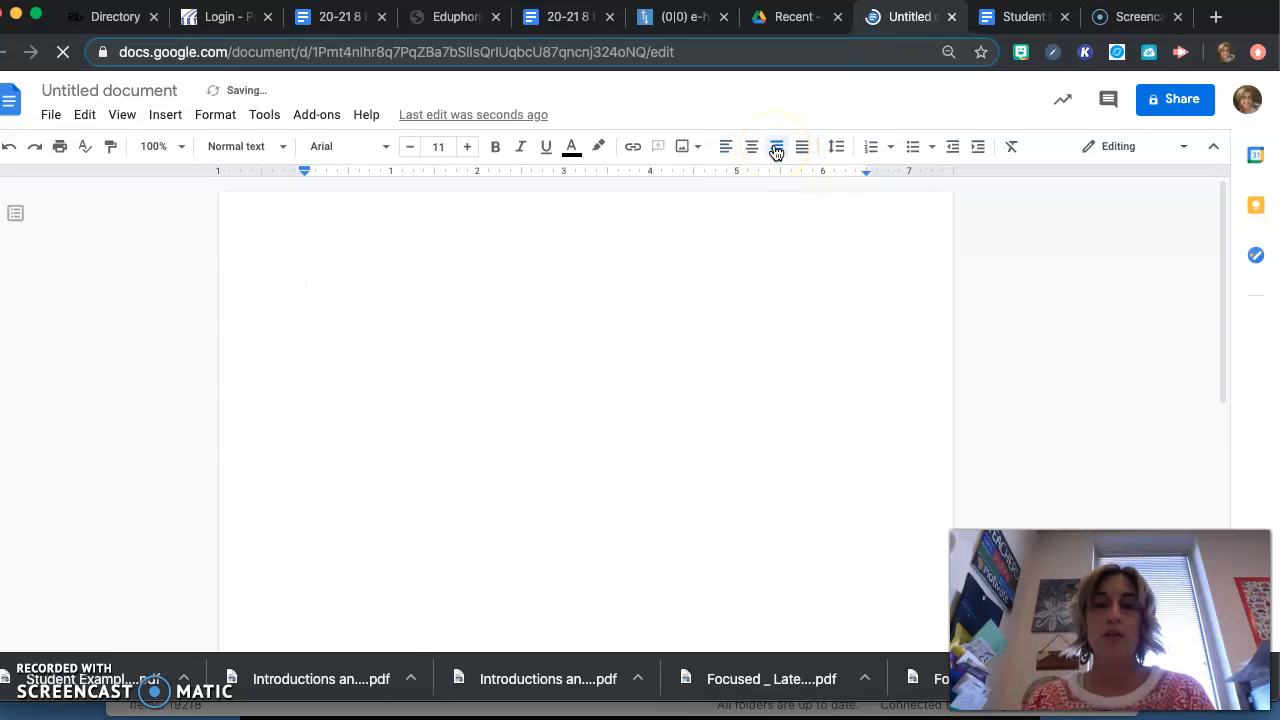
pyautogui.write('First and Last')
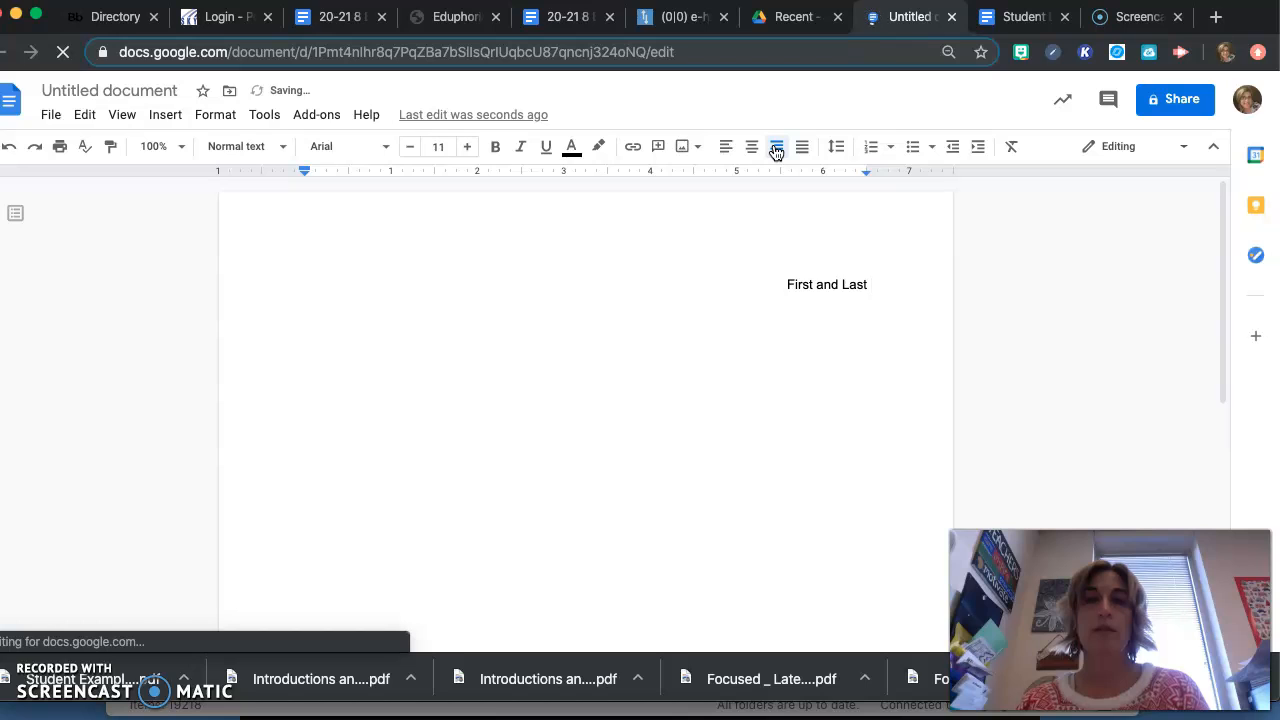
pyautogui.write(' Name')
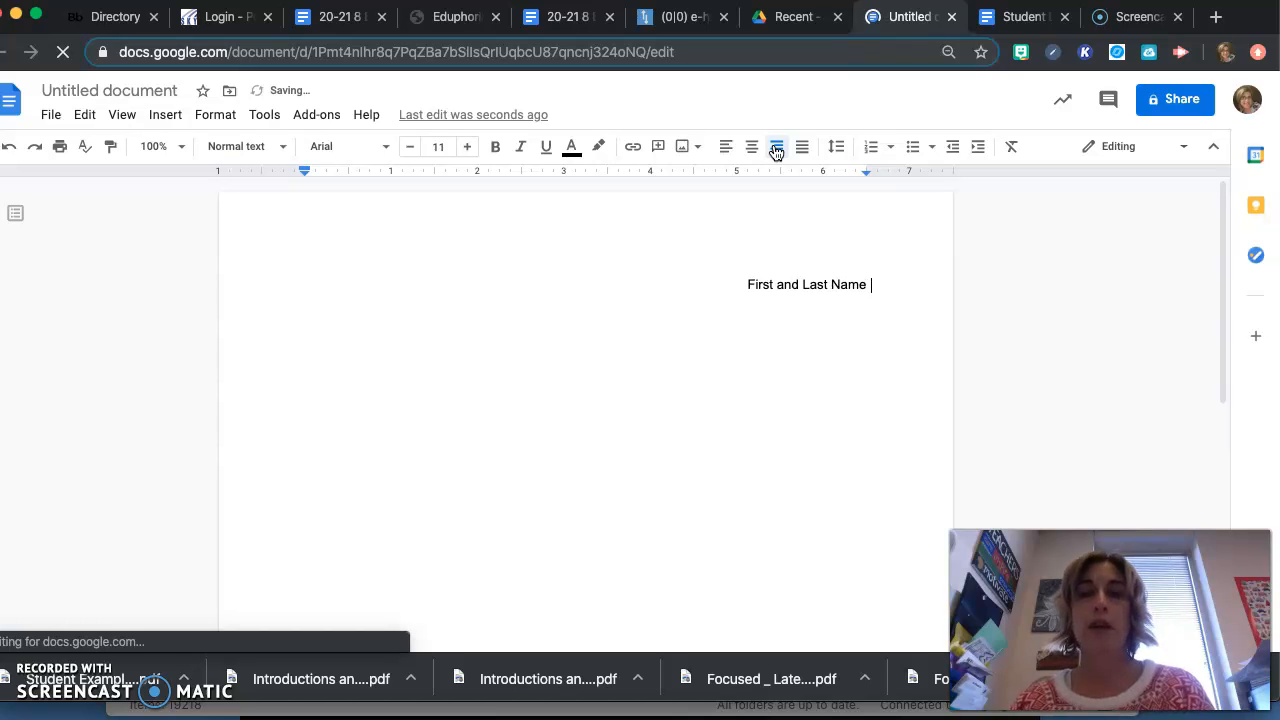
pyautogui.press('Return')
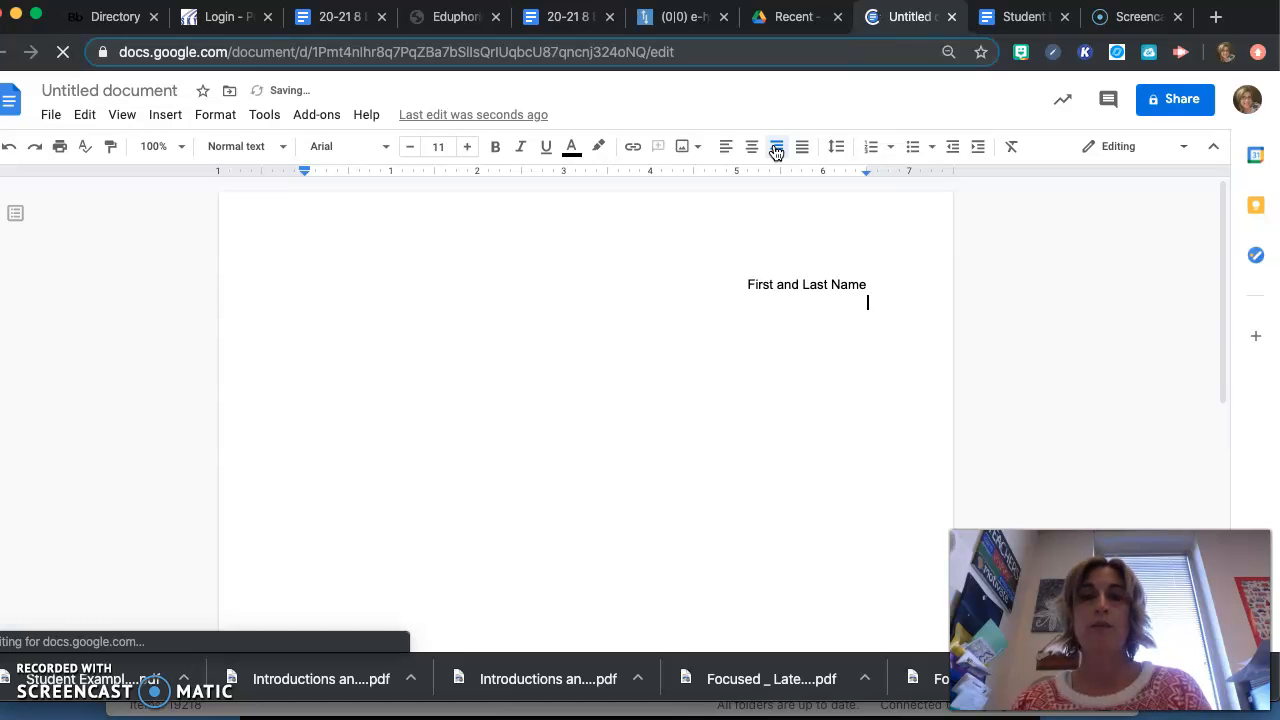
pyautogui.write('Class period ')
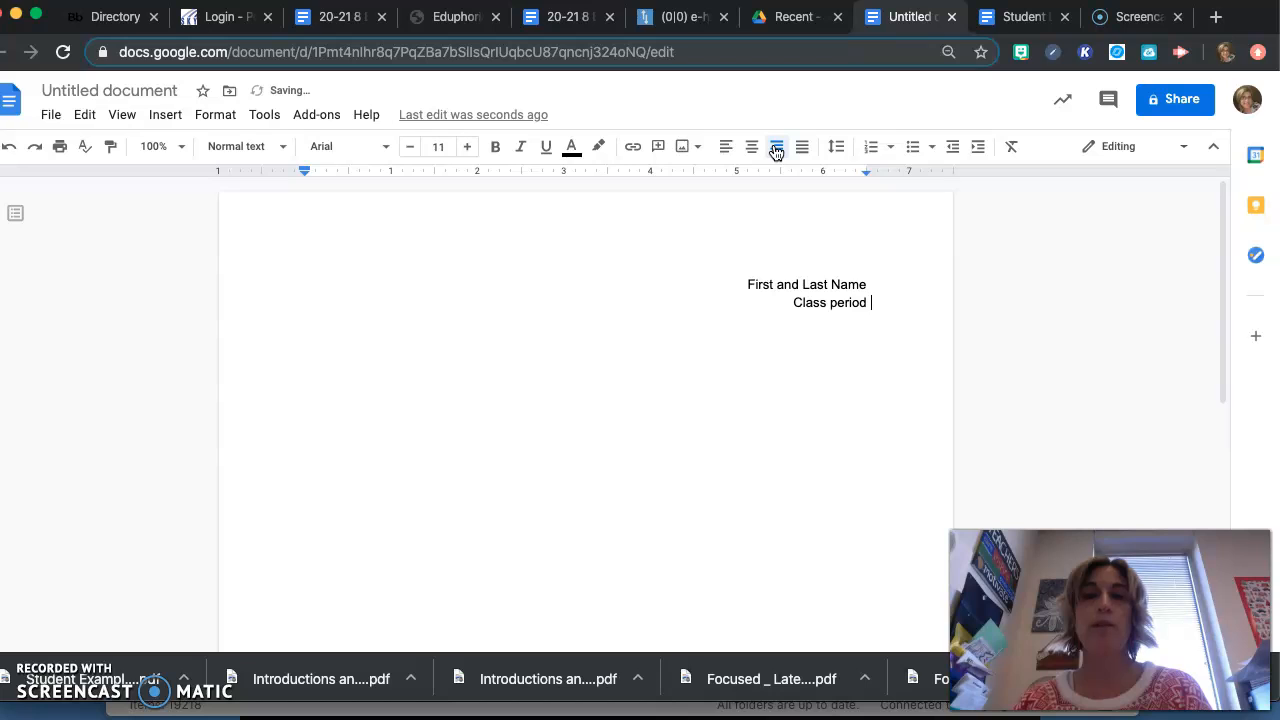
pyautogui.write('Date')
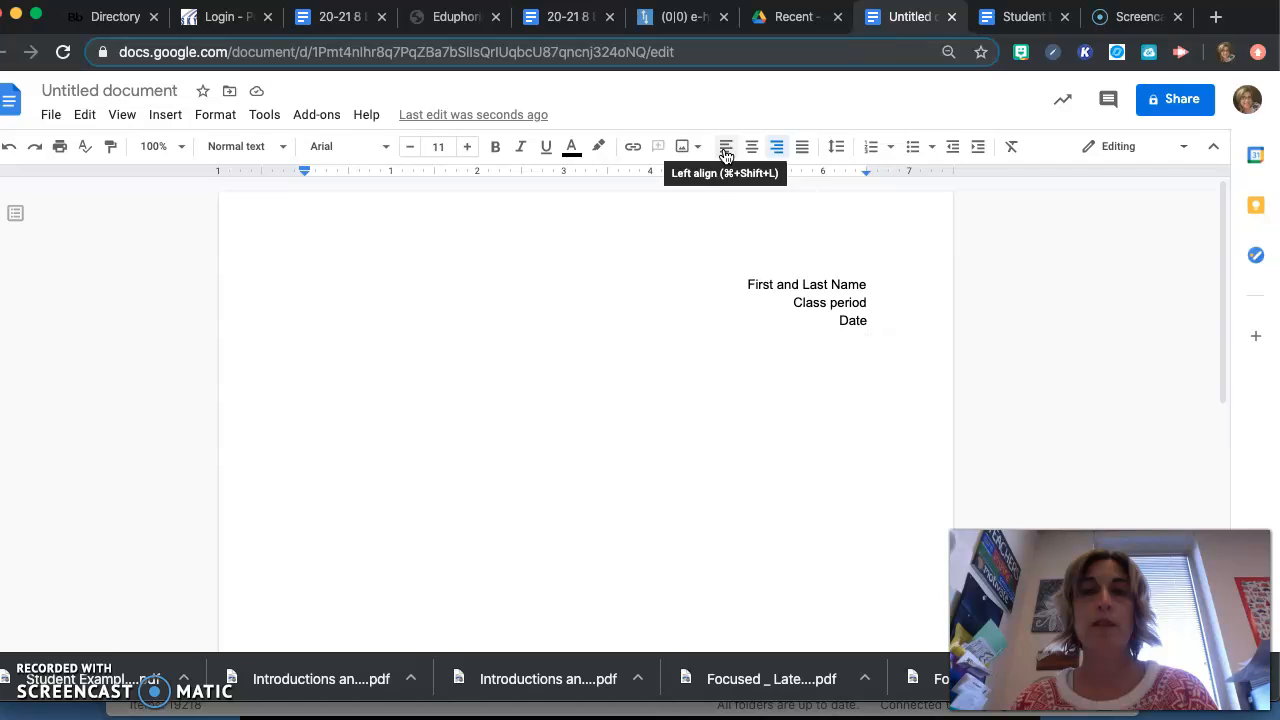
# Add the centered title "The Special Dog" on the line below the date.
pyautogui.click(726, 151)
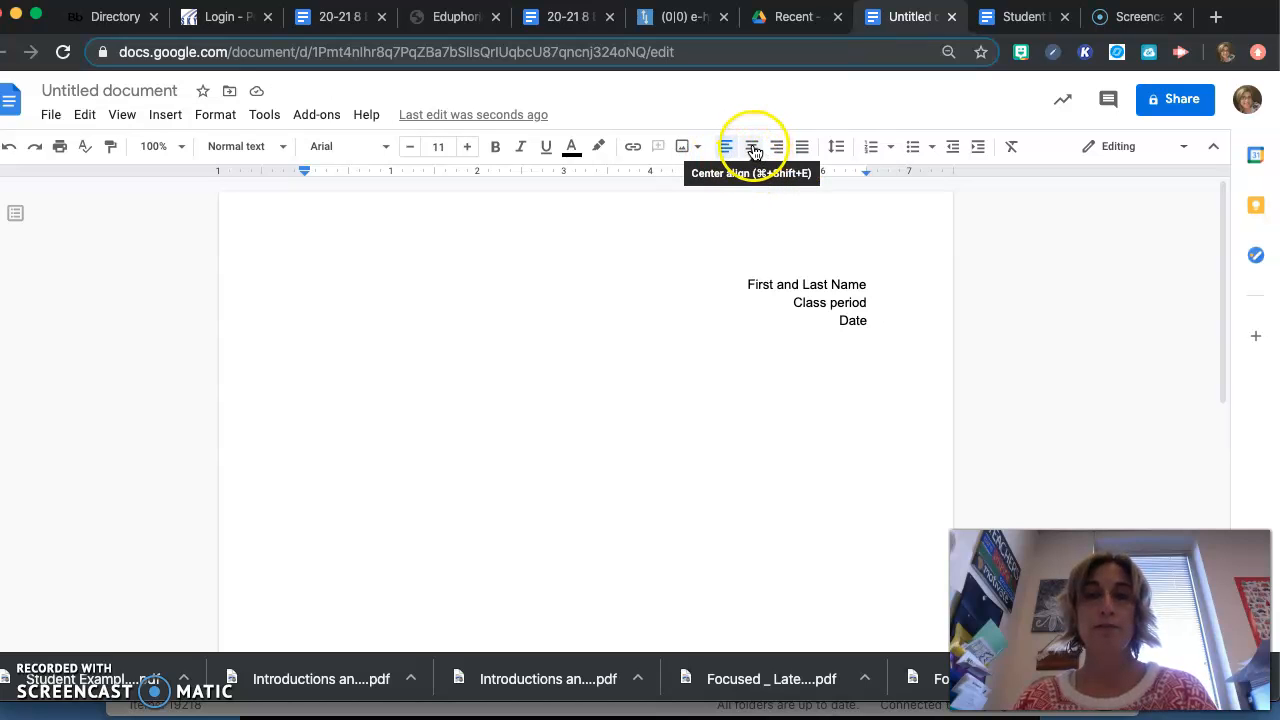
pyautogui.click(753, 148)
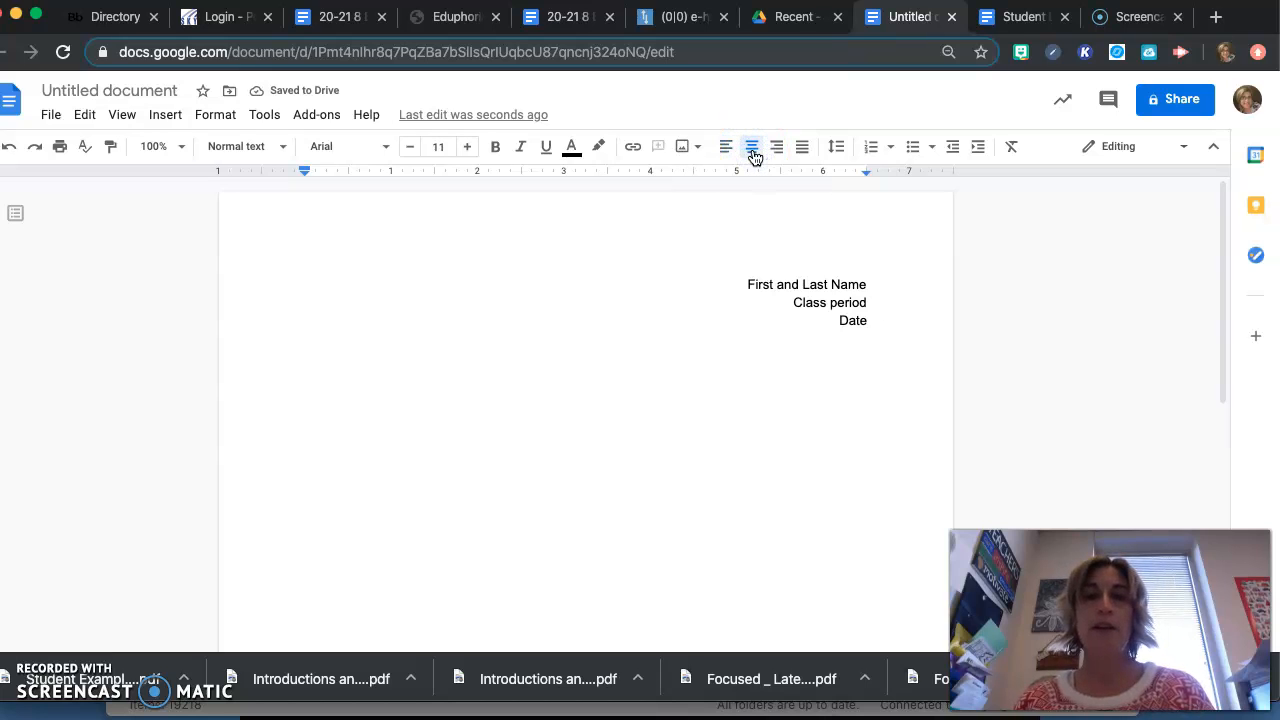
pyautogui.write('The')
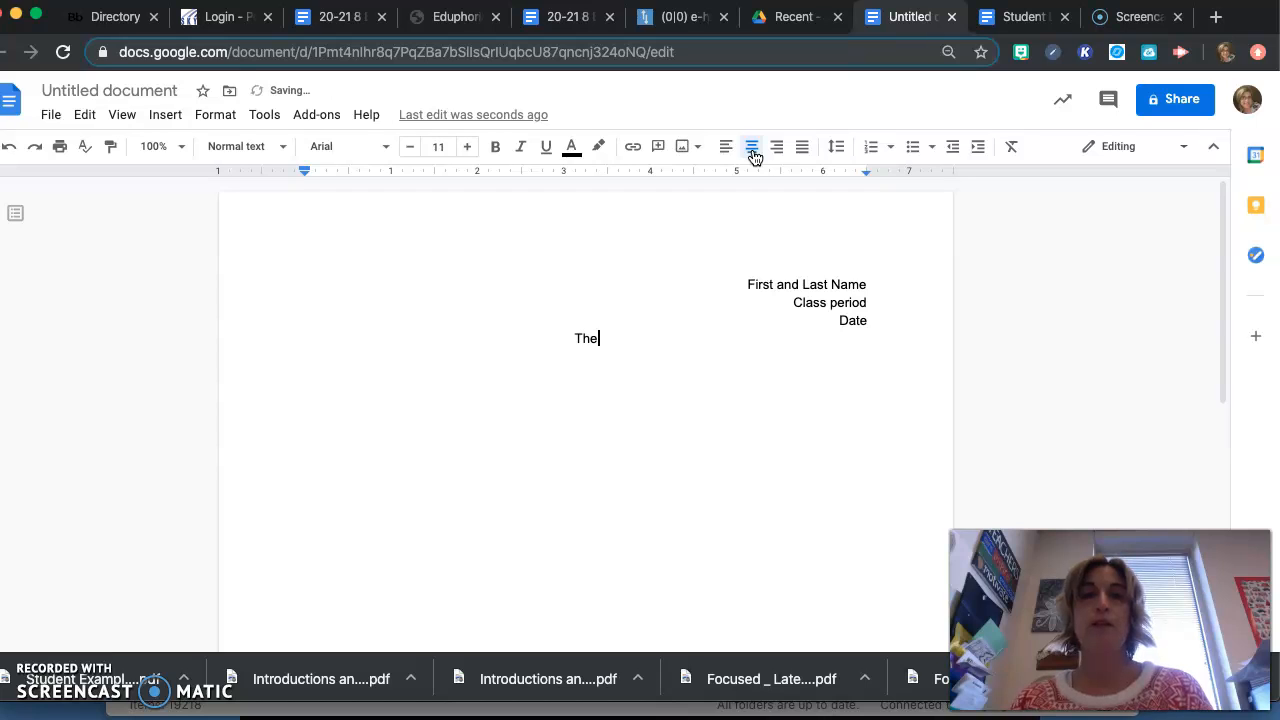
pyautogui.write(' Special Dog')
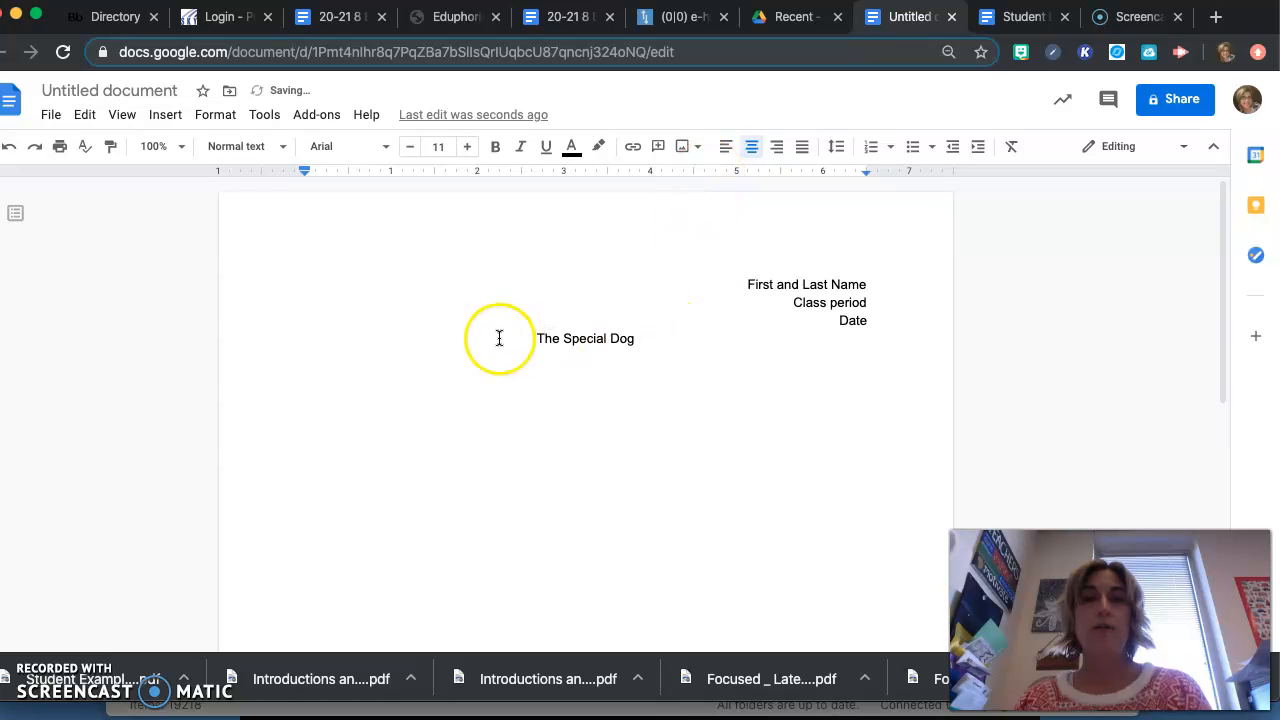
# Rename the document "The Special Dog - Memoir".
pyautogui.click(112, 88)
pyautogui.write('The Sp[e')
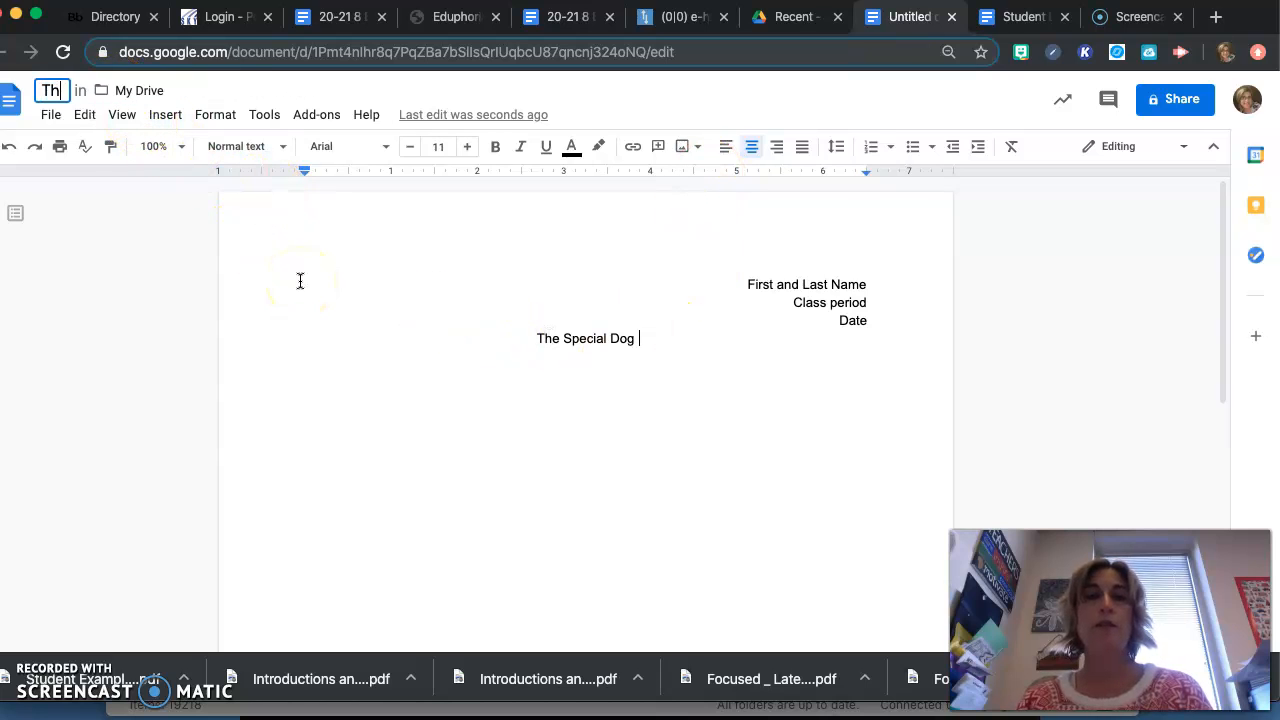
pyautogui.press('BackSpace')
pyautogui.press('BackSpace')
pyautogui.write('ial')
pyautogui.press('BackSpace')
pyautogui.press('BackSpace')
pyautogui.press('BackSpace')
pyautogui.write('eci')
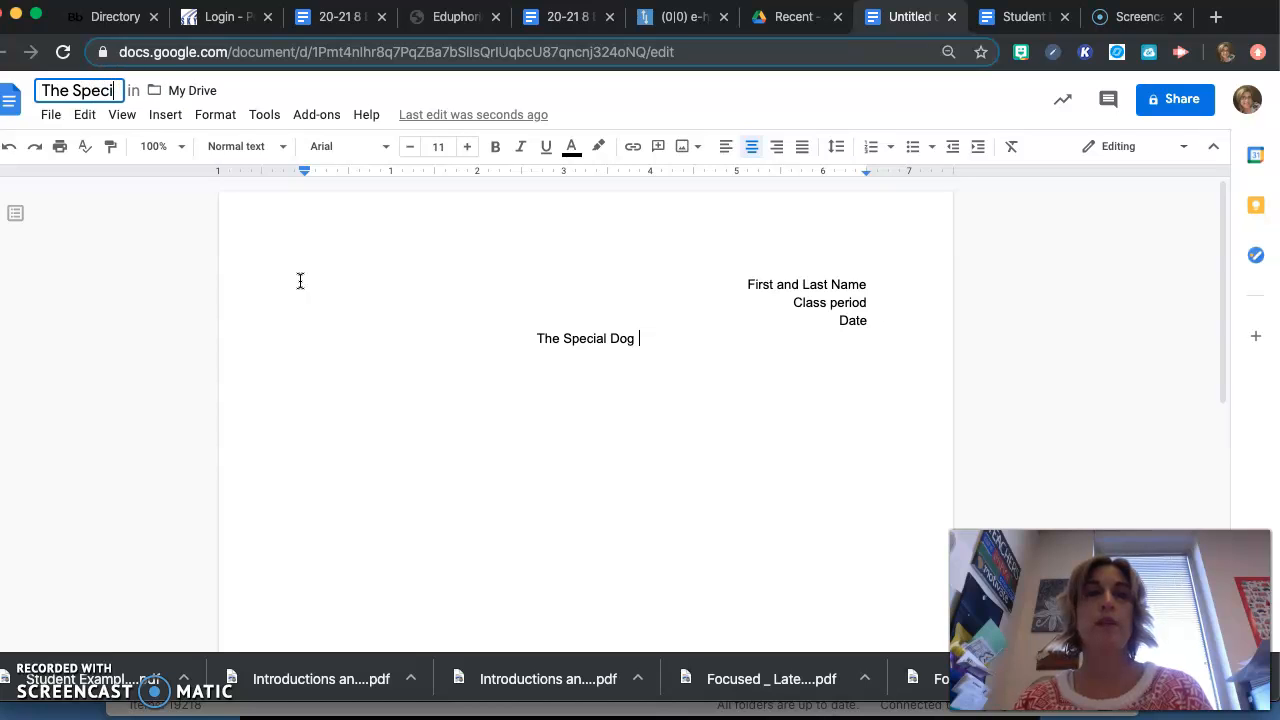
pyautogui.write('al Dog - Memoir')
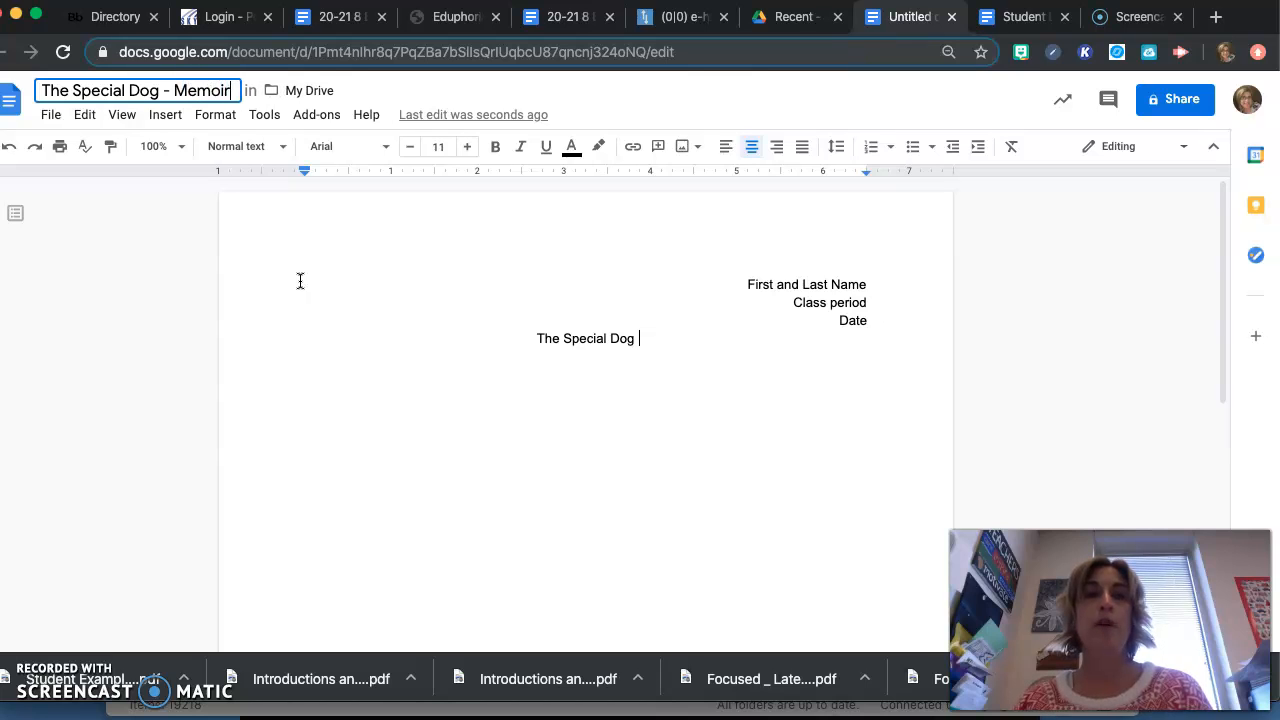
pyautogui.click(647, 345)
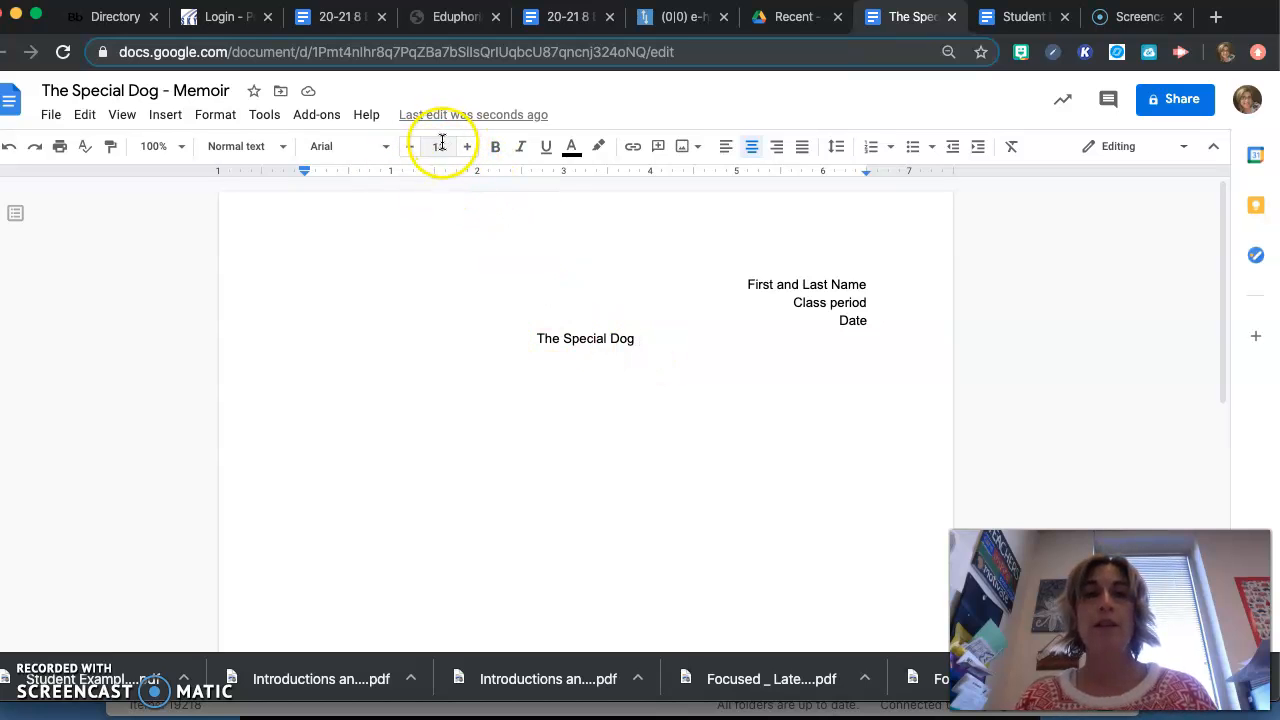
# Increase the font size of the three heading lines and the title to 14.
pyautogui.moveTo(735, 284); pyautogui.dragTo(894, 349)
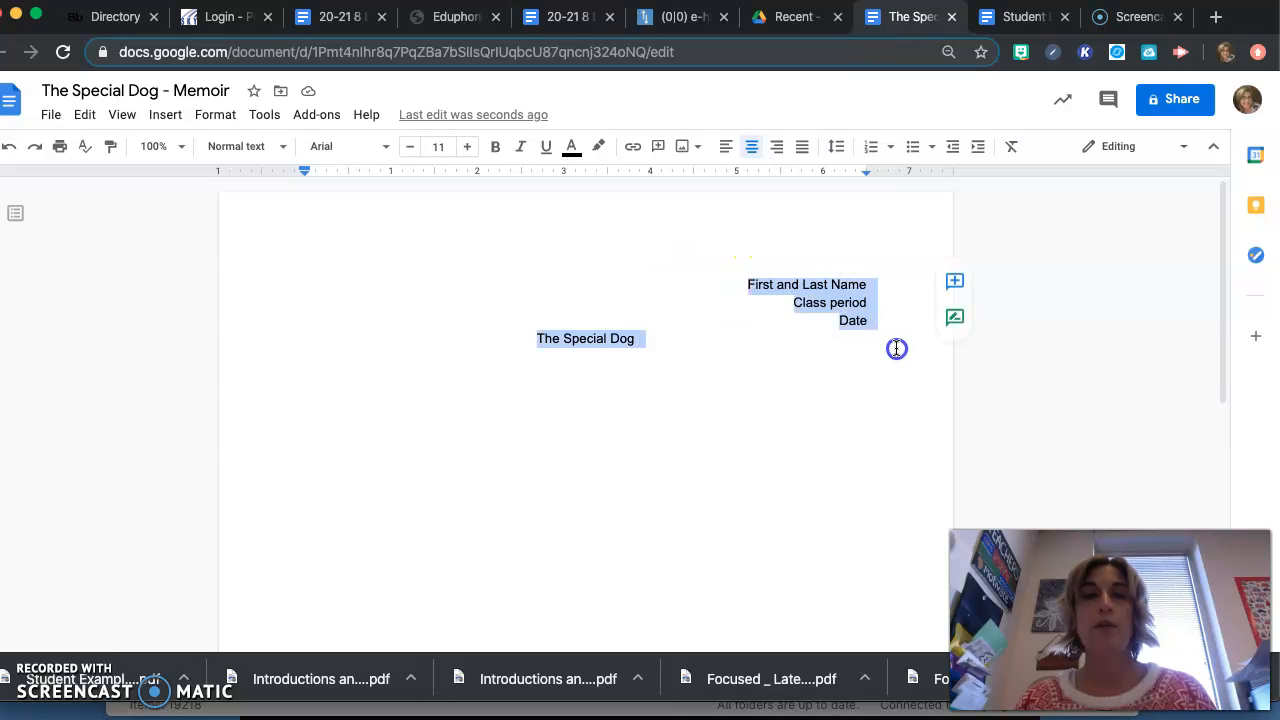
pyautogui.click(468, 148)
pyautogui.click(468, 148)
pyautogui.click(470, 149)
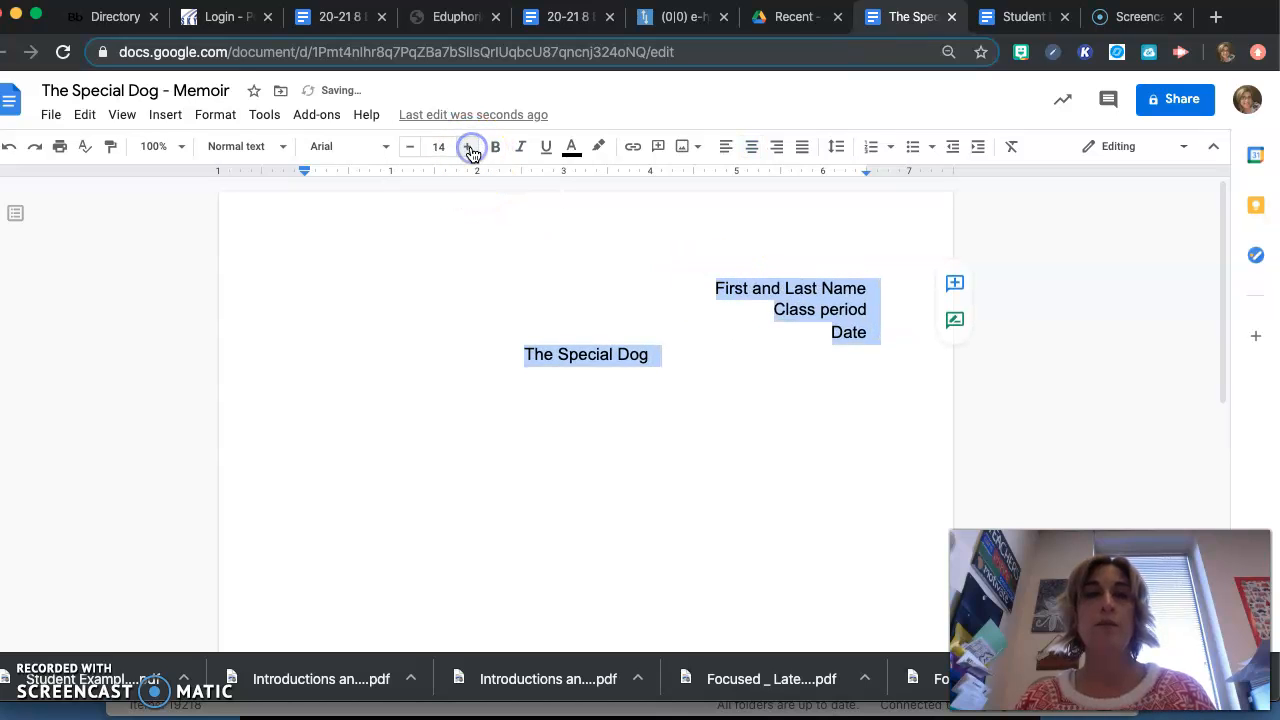
pyautogui.click(669, 356)
# Change the font of the heading lines and the title to Playfair Display.
pyautogui.moveTo(706, 290); pyautogui.dragTo(820, 372)
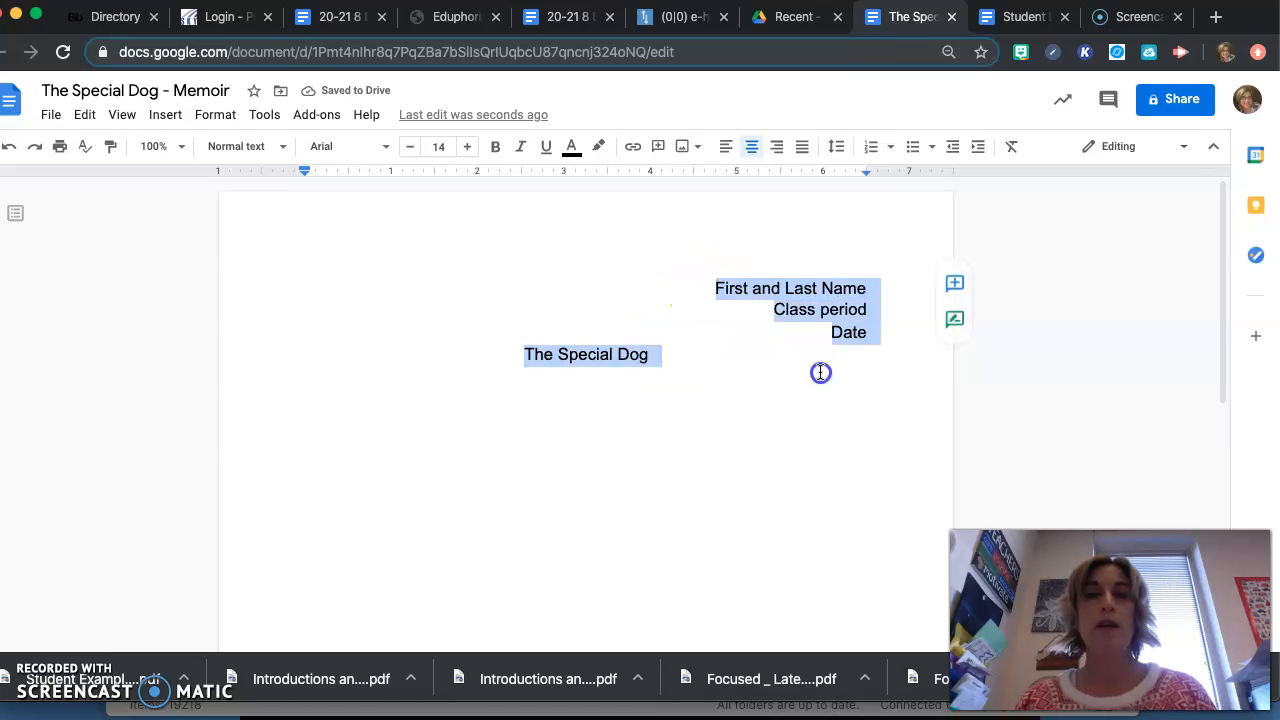
pyautogui.click(380, 148)
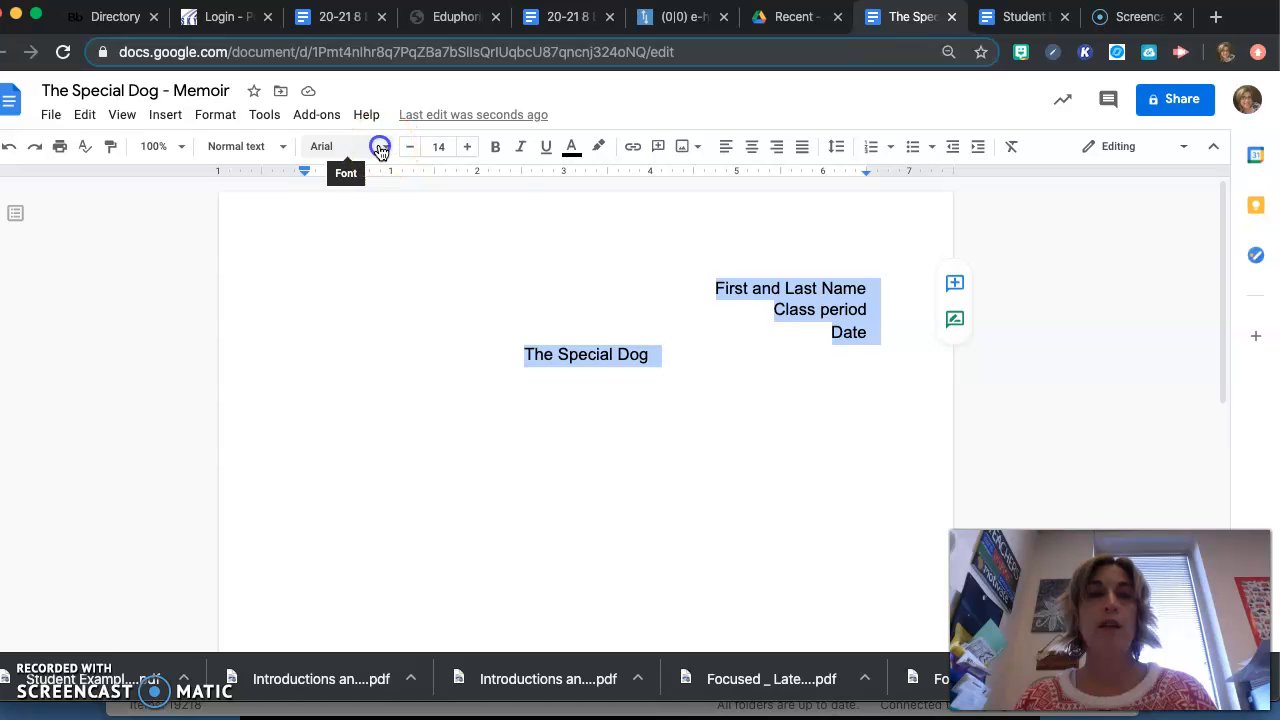
pyautogui.moveTo(426, 256)
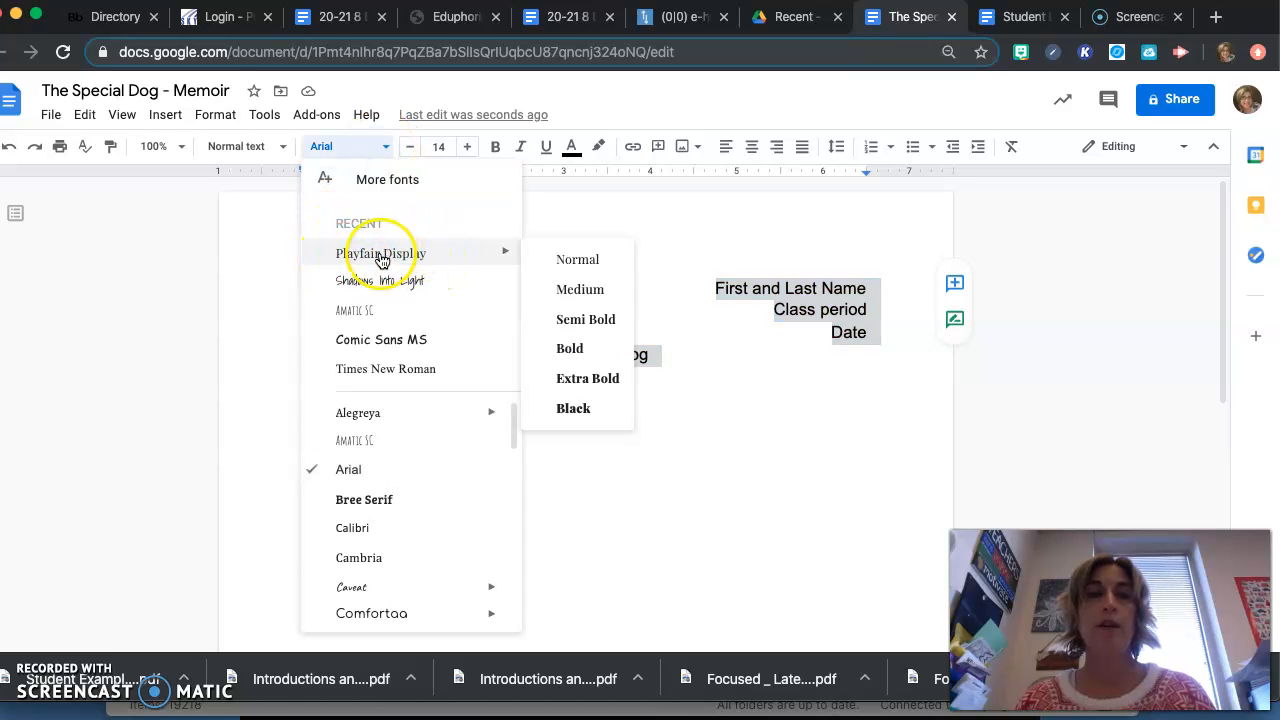
pyautogui.click(380, 255)
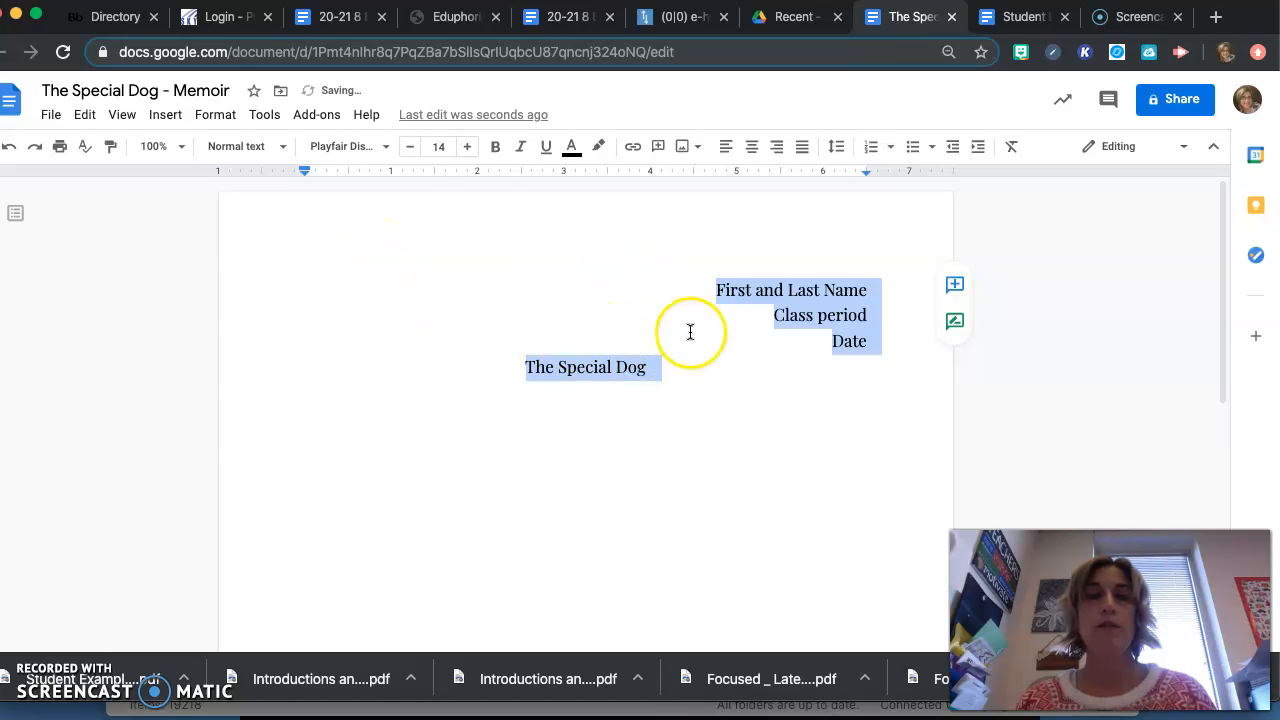
# Try the Amatic SC and Pinyon Script fonts on the selected heading and title, ending with Playfair Display again.
pyautogui.click(353, 144)
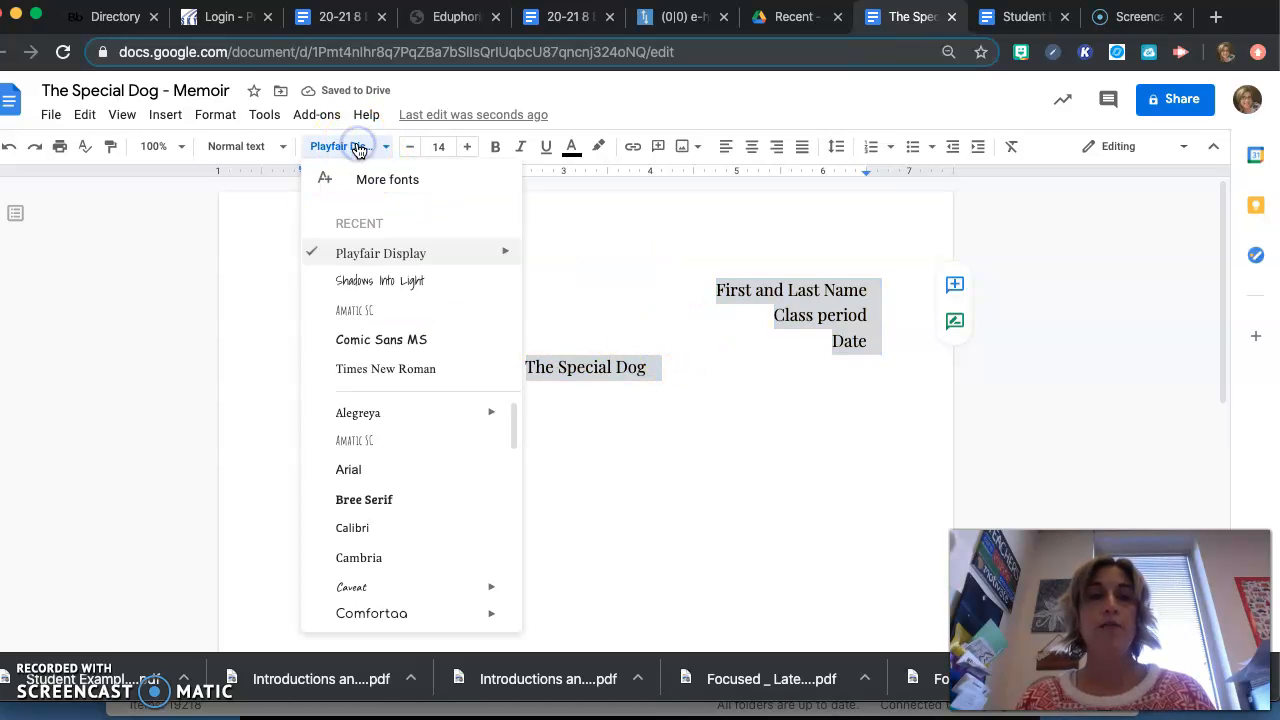
pyautogui.click(373, 322)
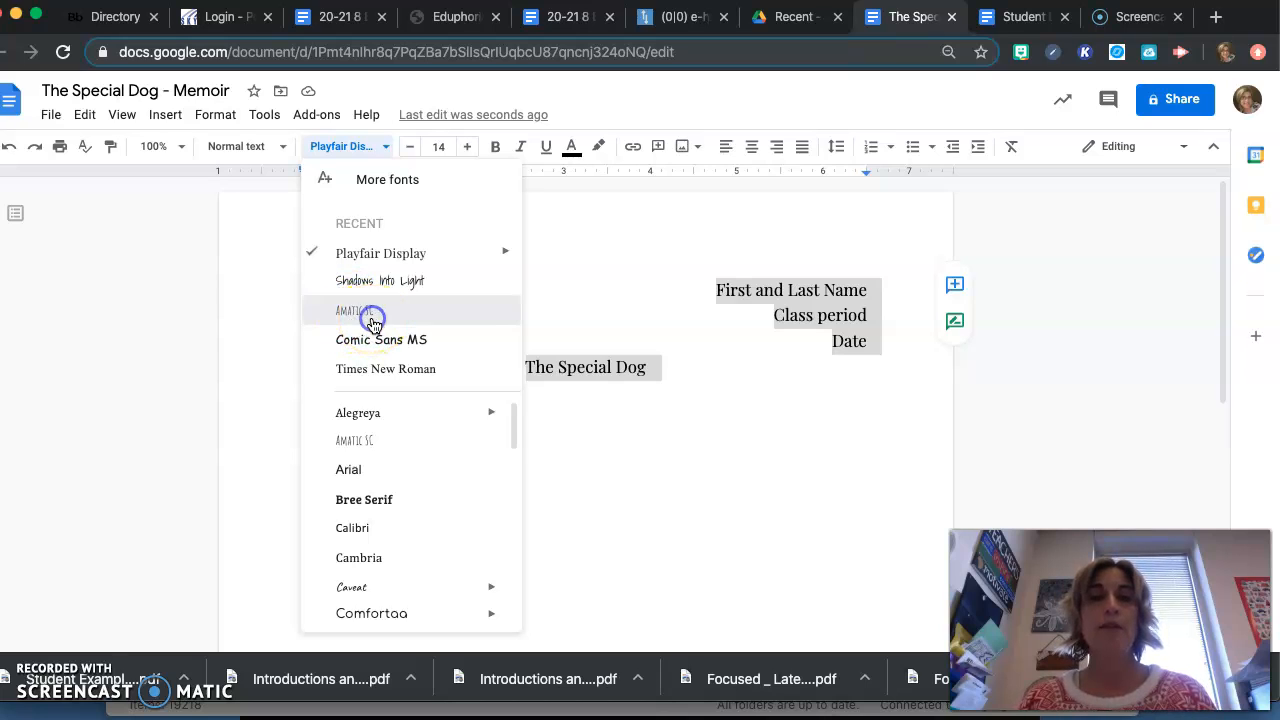
pyautogui.click(379, 154)
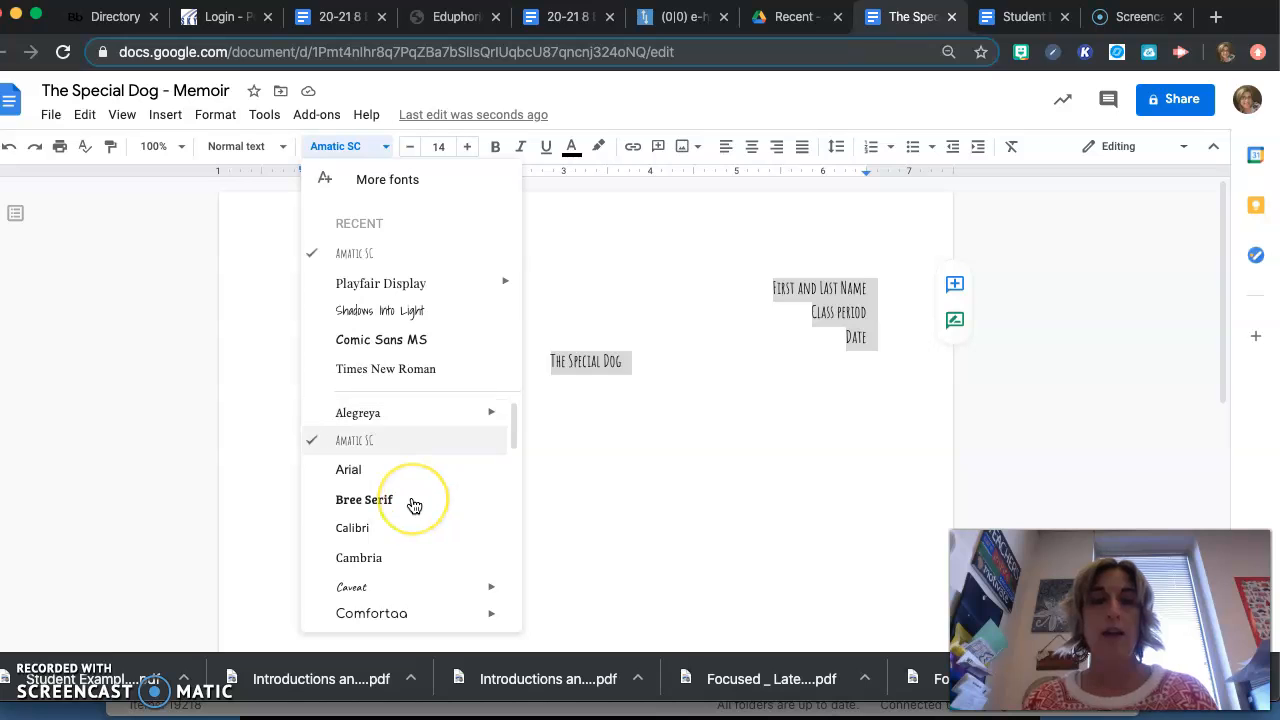
pyautogui.scroll(-10, 414, 505)
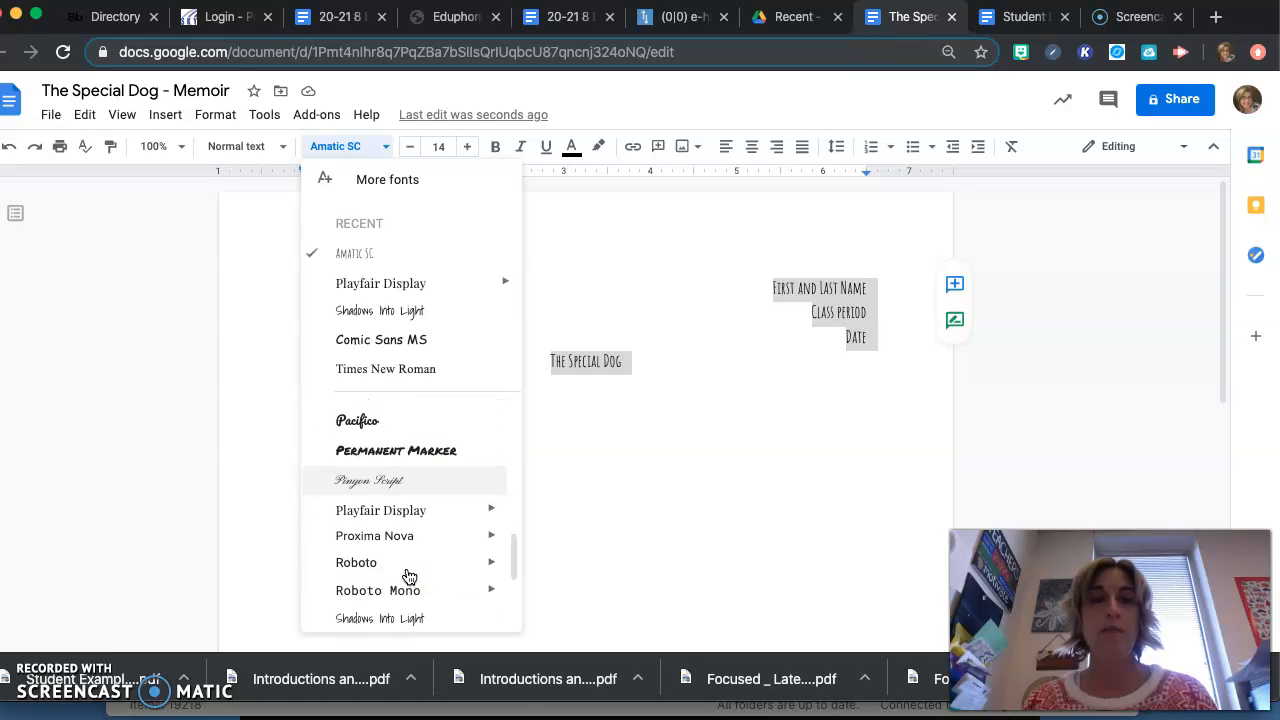
pyautogui.moveTo(392, 515)
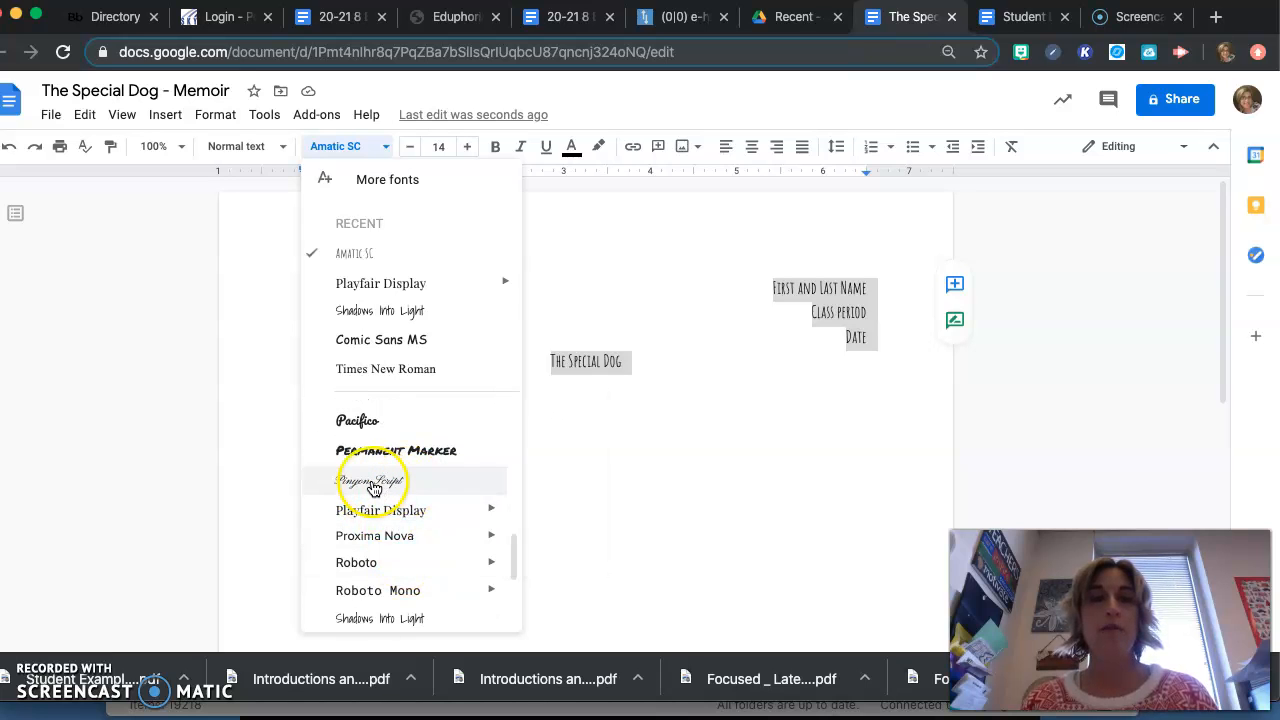
pyautogui.click(372, 484)
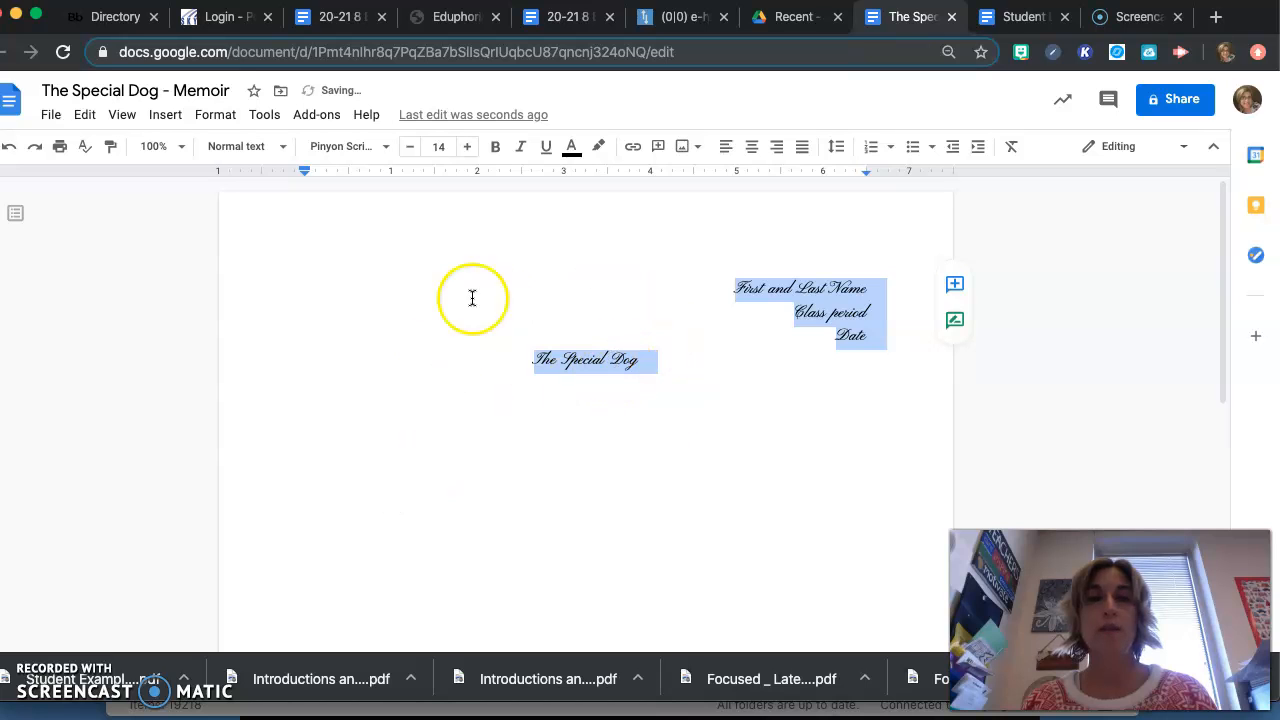
pyautogui.click(378, 148)
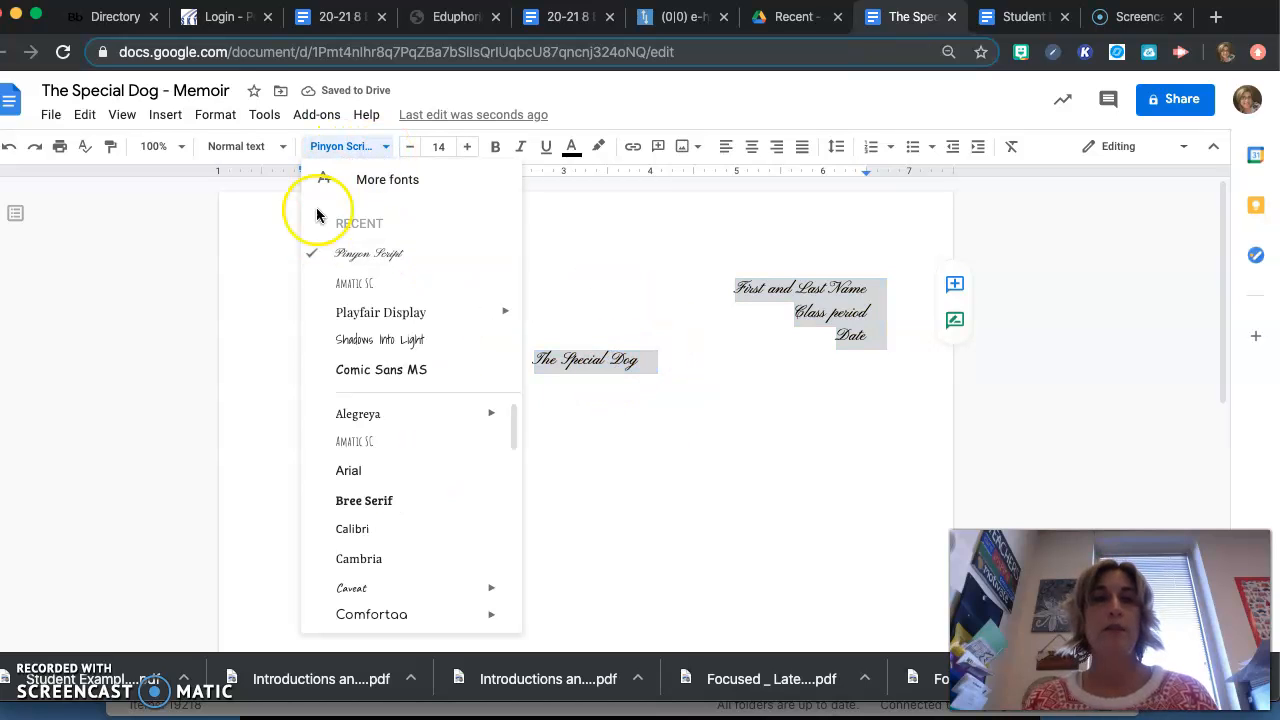
pyautogui.click(414, 314)
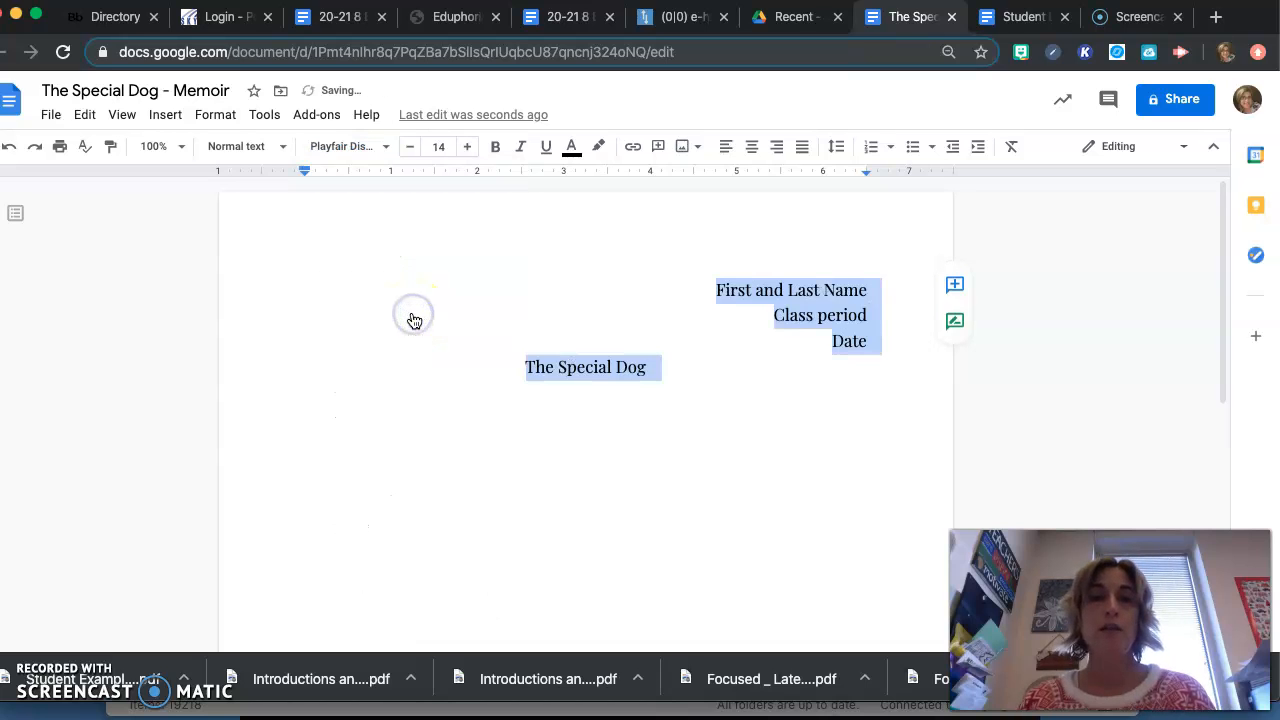
# Add a new left-aligned line below the centered title "The Special Dog".
pyautogui.click(672, 369)
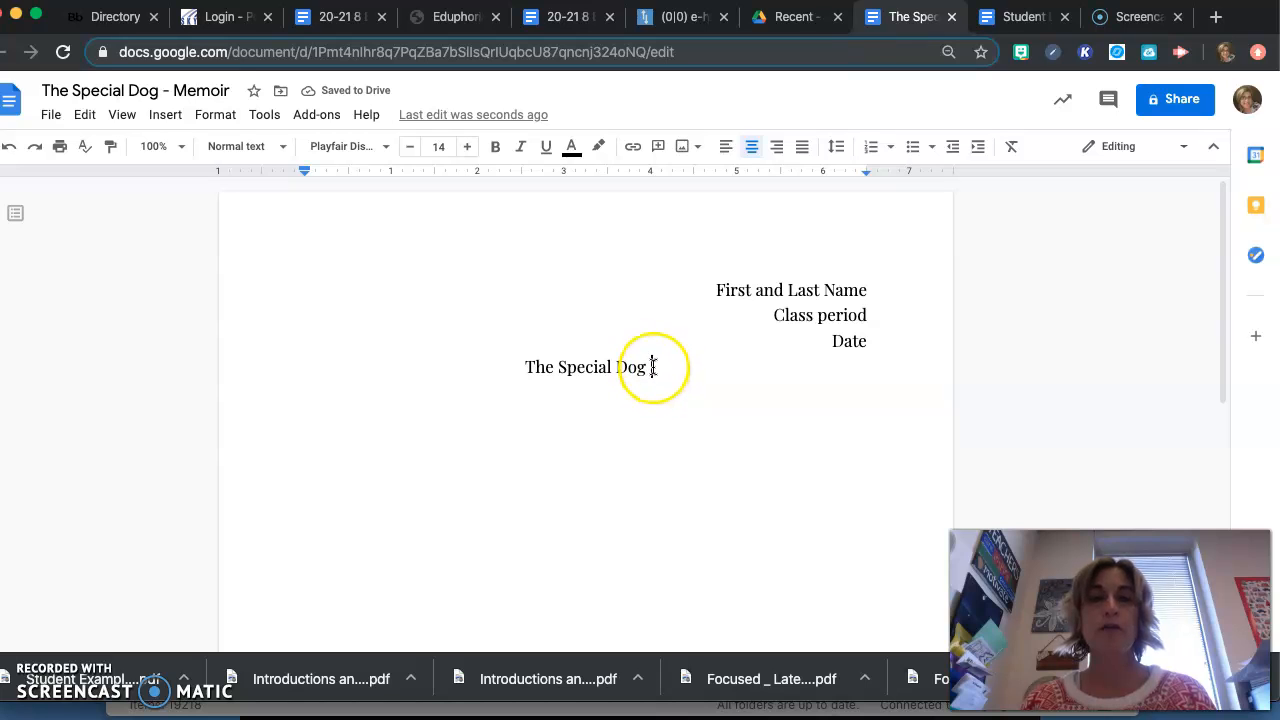
pyautogui.press('Return')
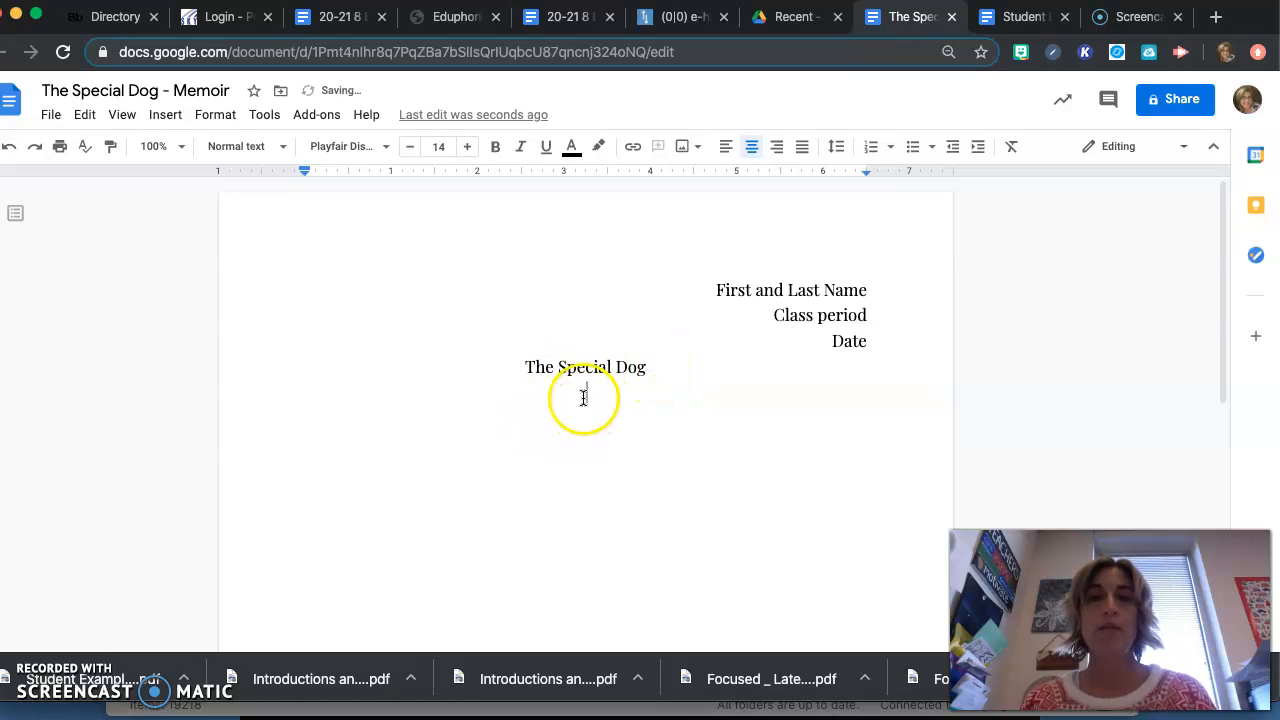
pyautogui.click(725, 148)
pyautogui.click(659, 497)
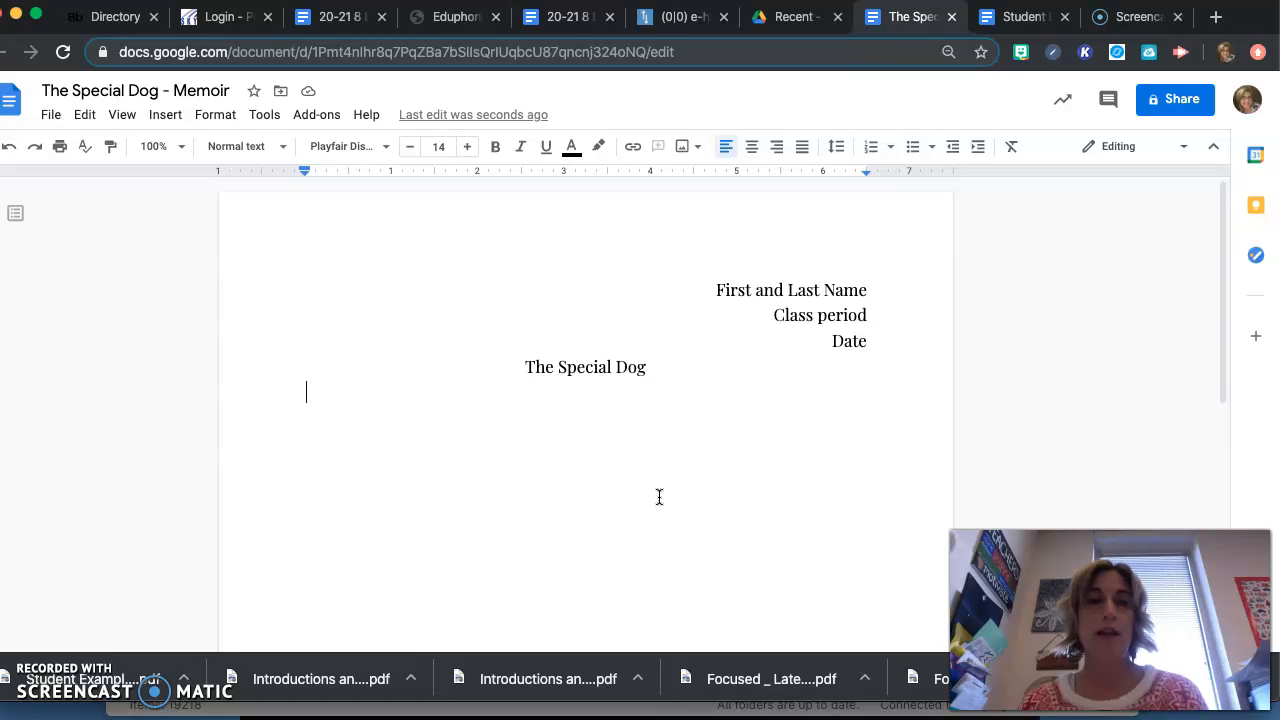
# Write an indented first paragraph: "When I was younger, we had a dog named Jake. He was a special dog to our family.".
pyautogui.press('Tab')
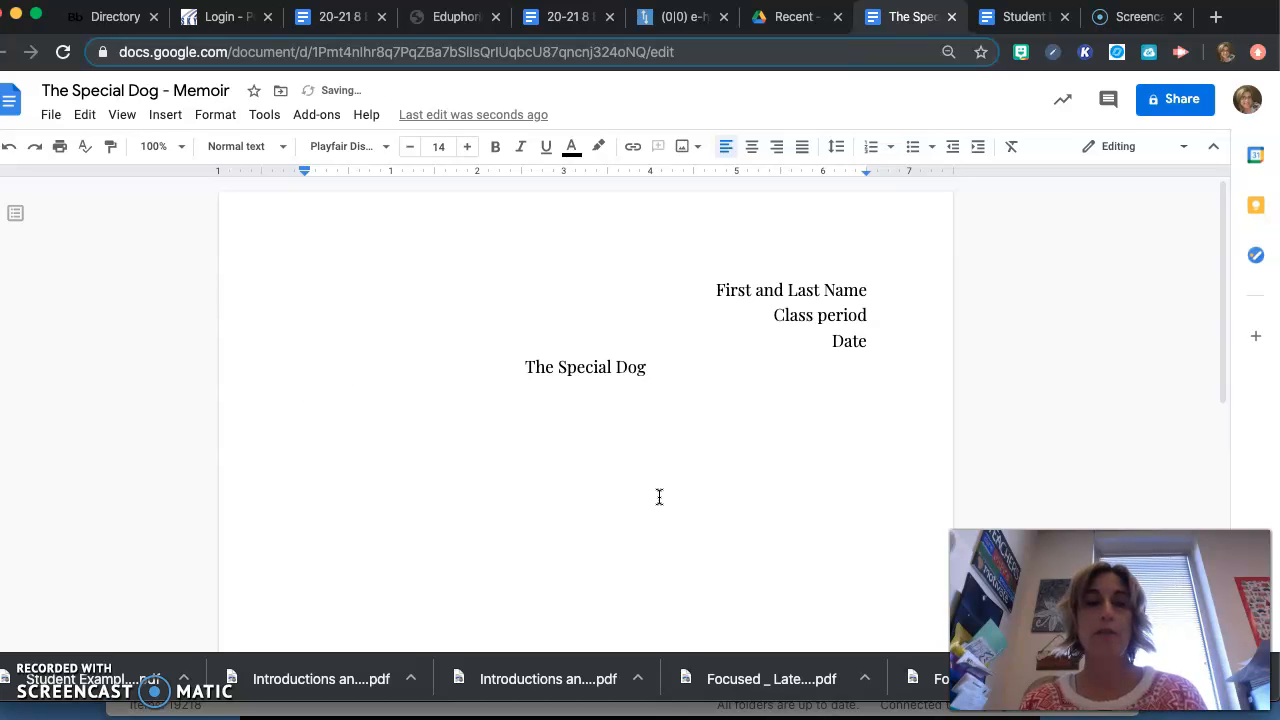
pyautogui.write('When ')
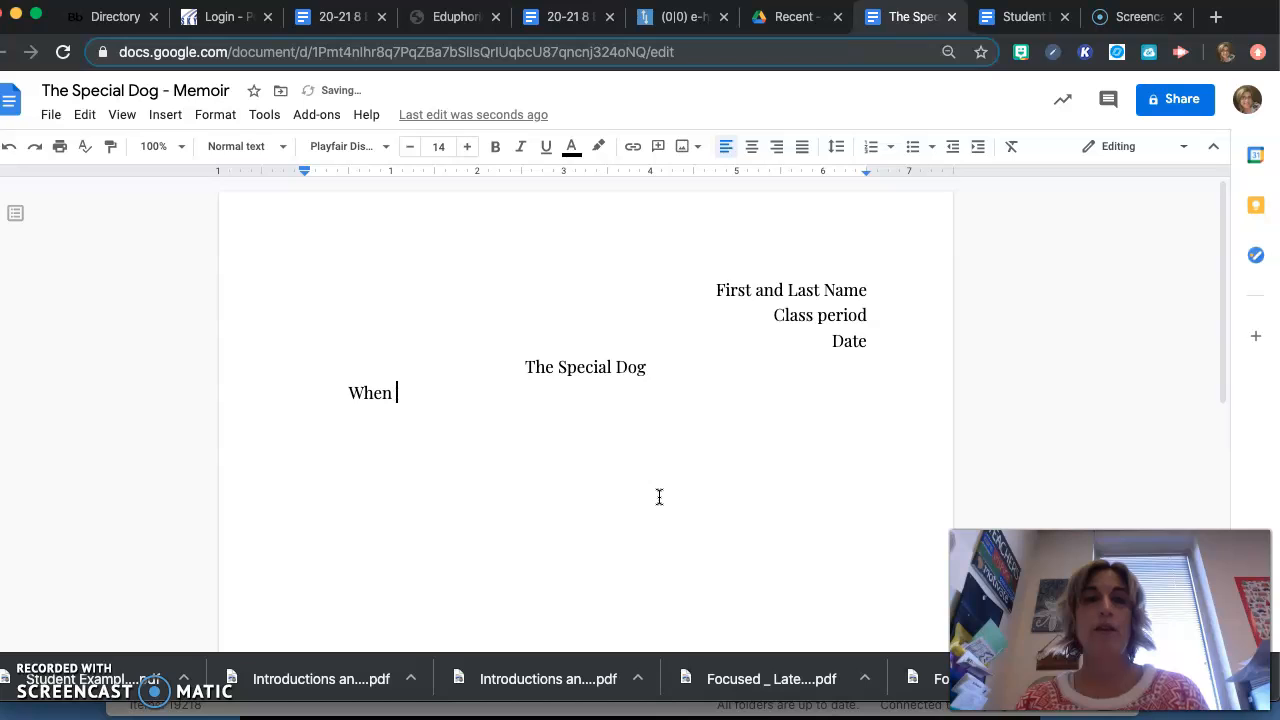
pyautogui.write('I was younger,')
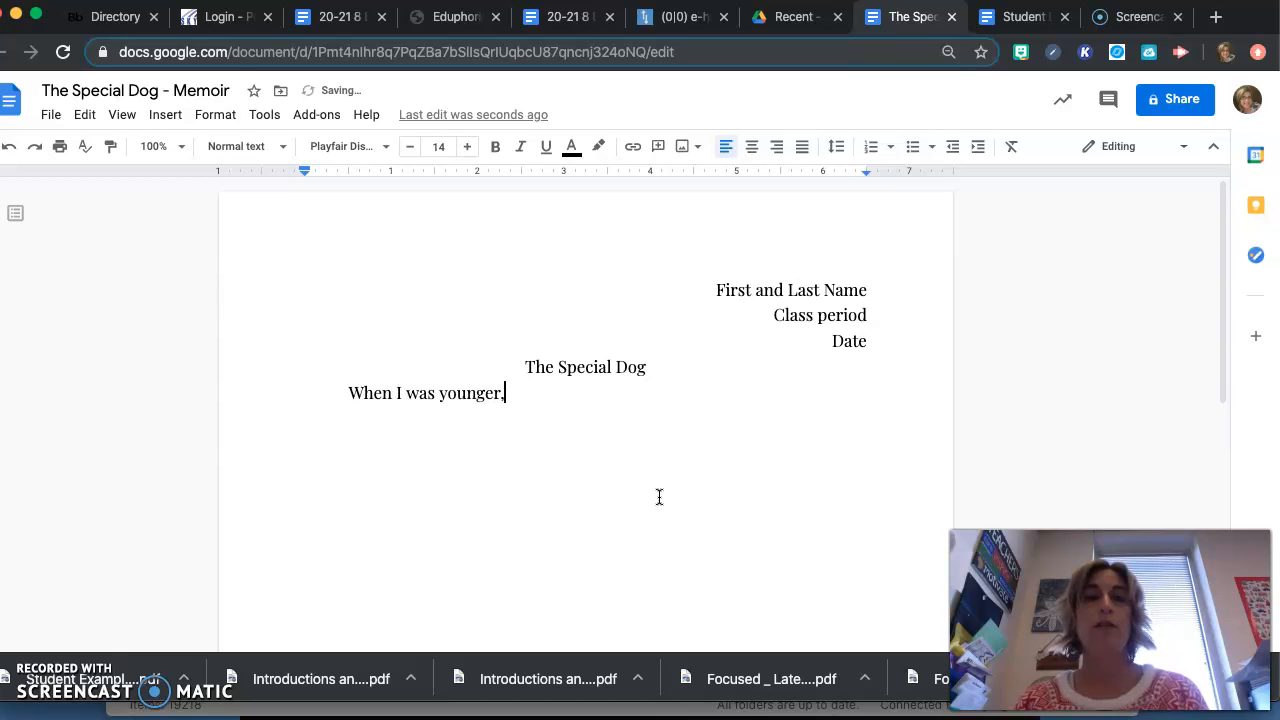
pyautogui.write(' we had a dog named J')
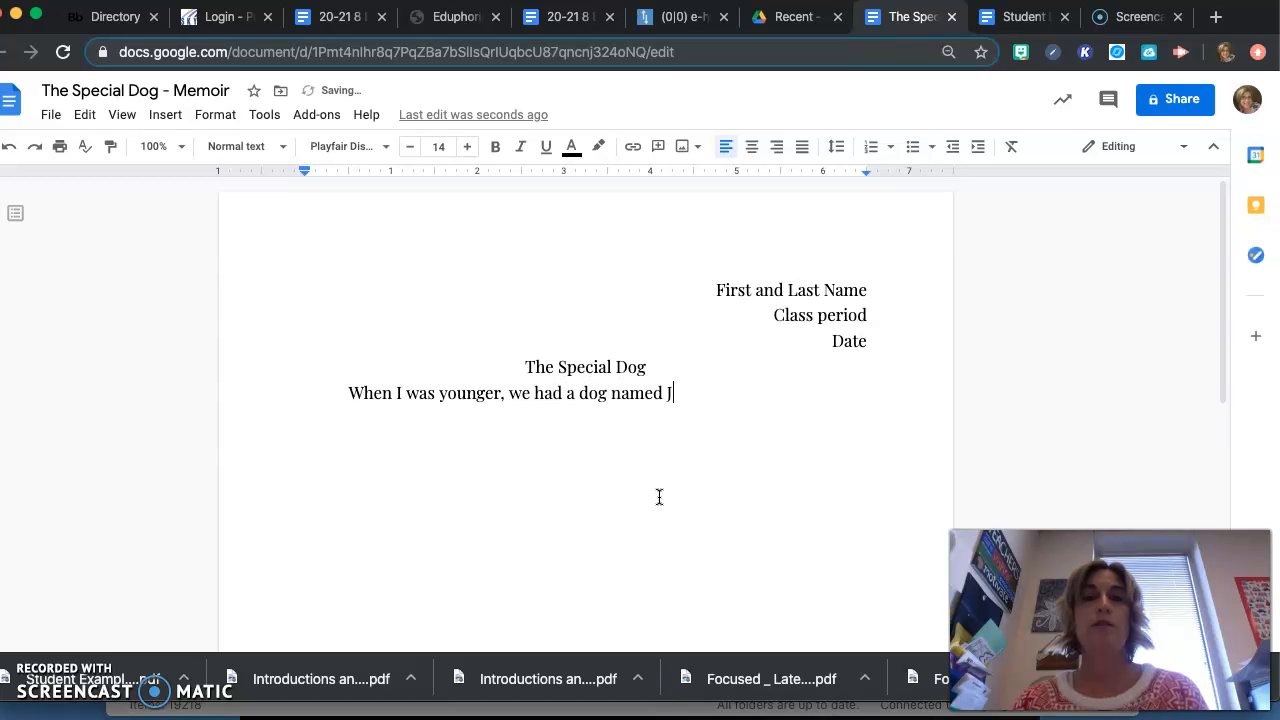
pyautogui.write('ake. He was a speical do')
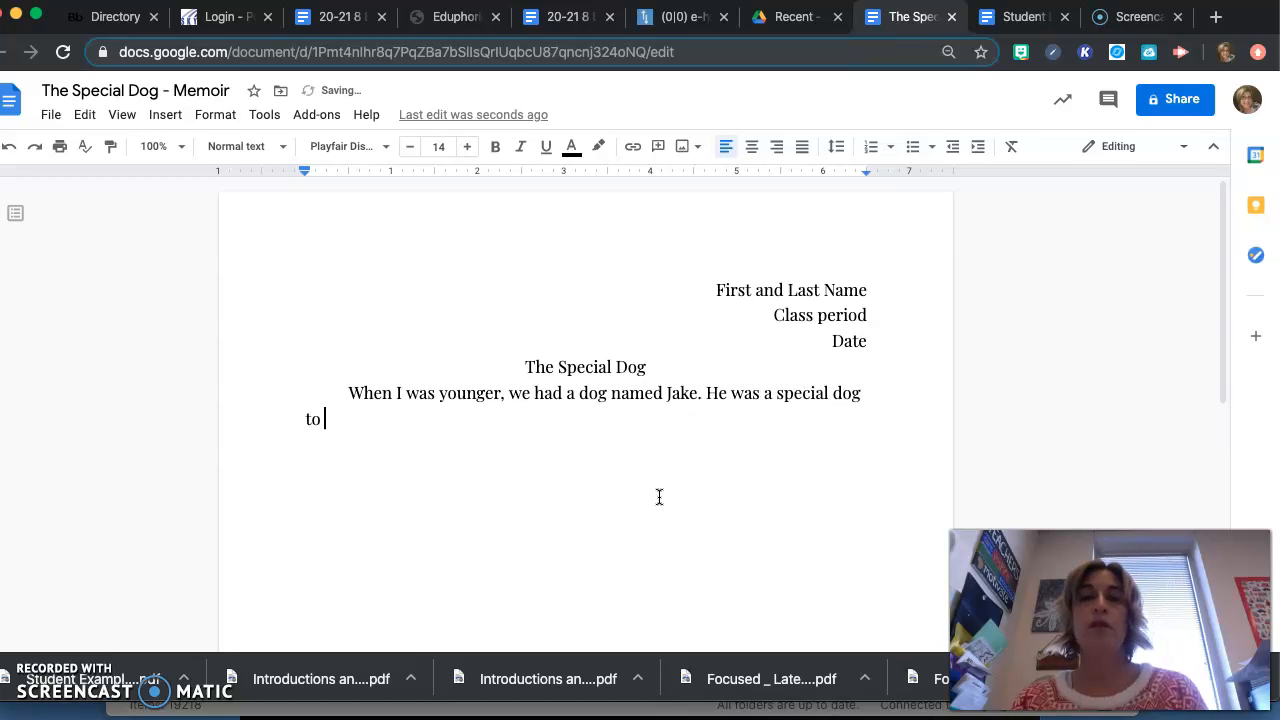
pyautogui.write('g to our fami')
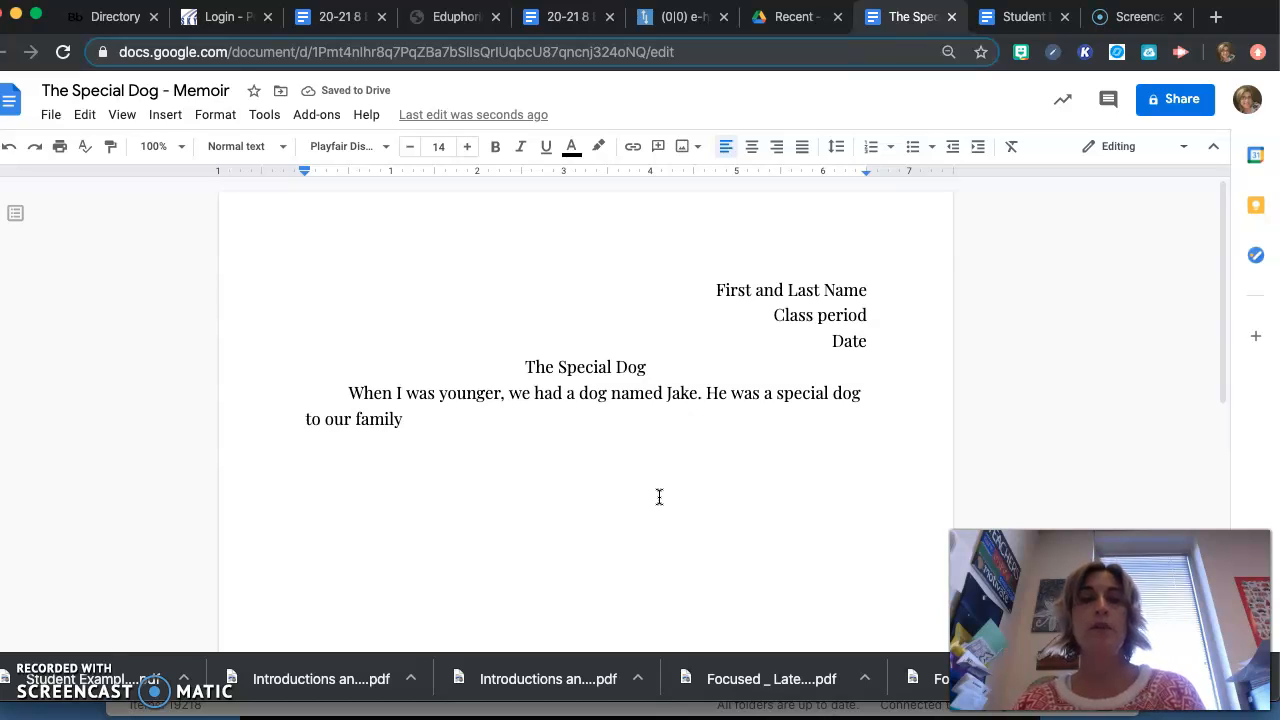
pyautogui.write('ly.')
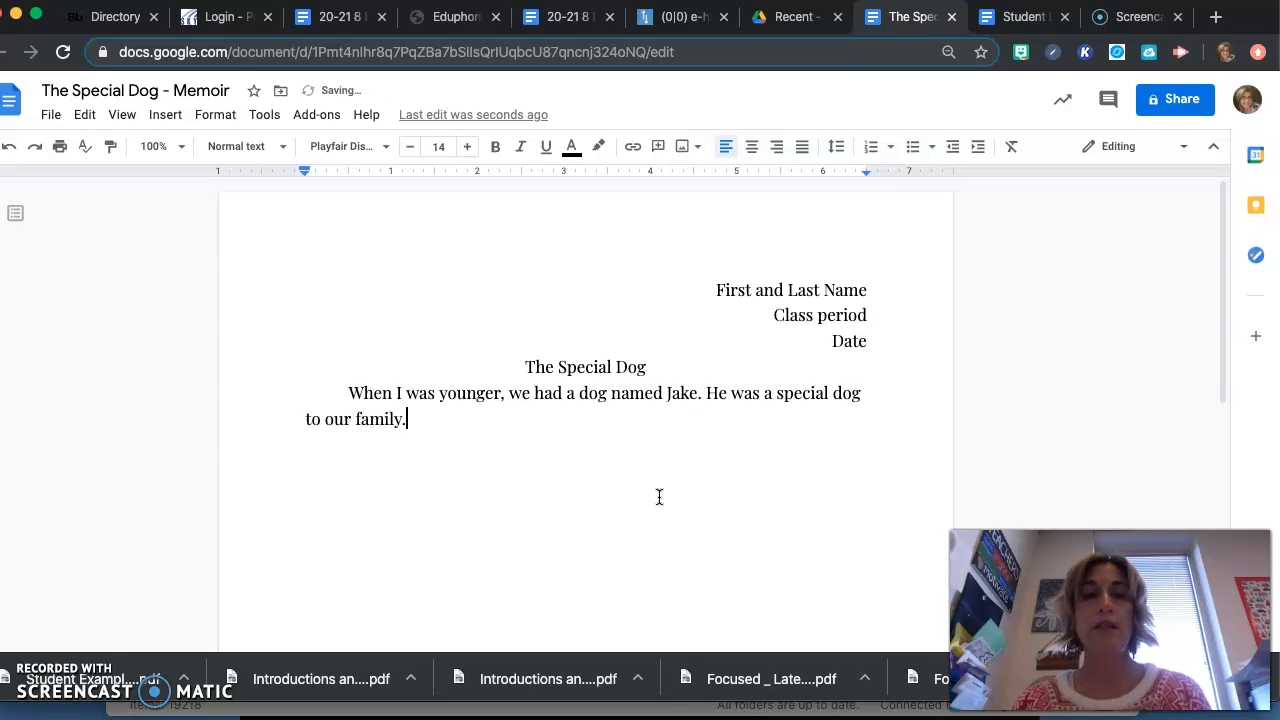
# Start a second indented paragraph reading "Start a new paragraph by hitting tab button.".
pyautogui.press('Return')
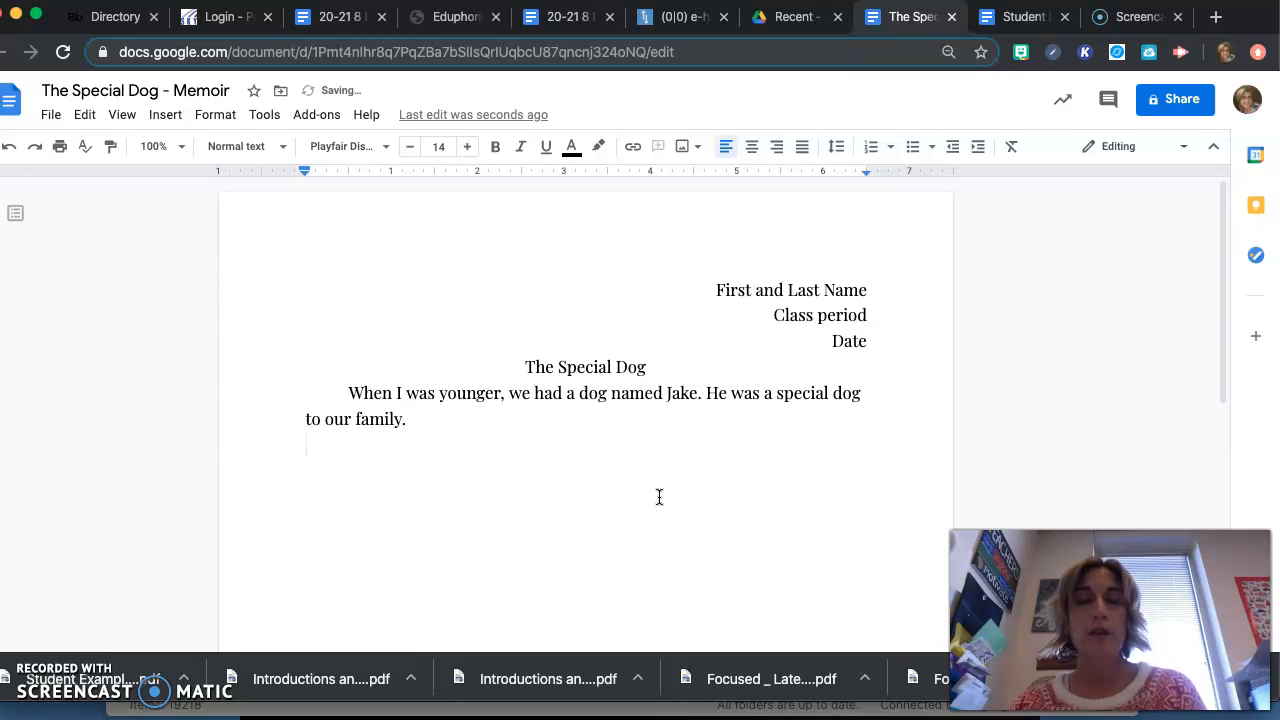
pyautogui.press('Tab')
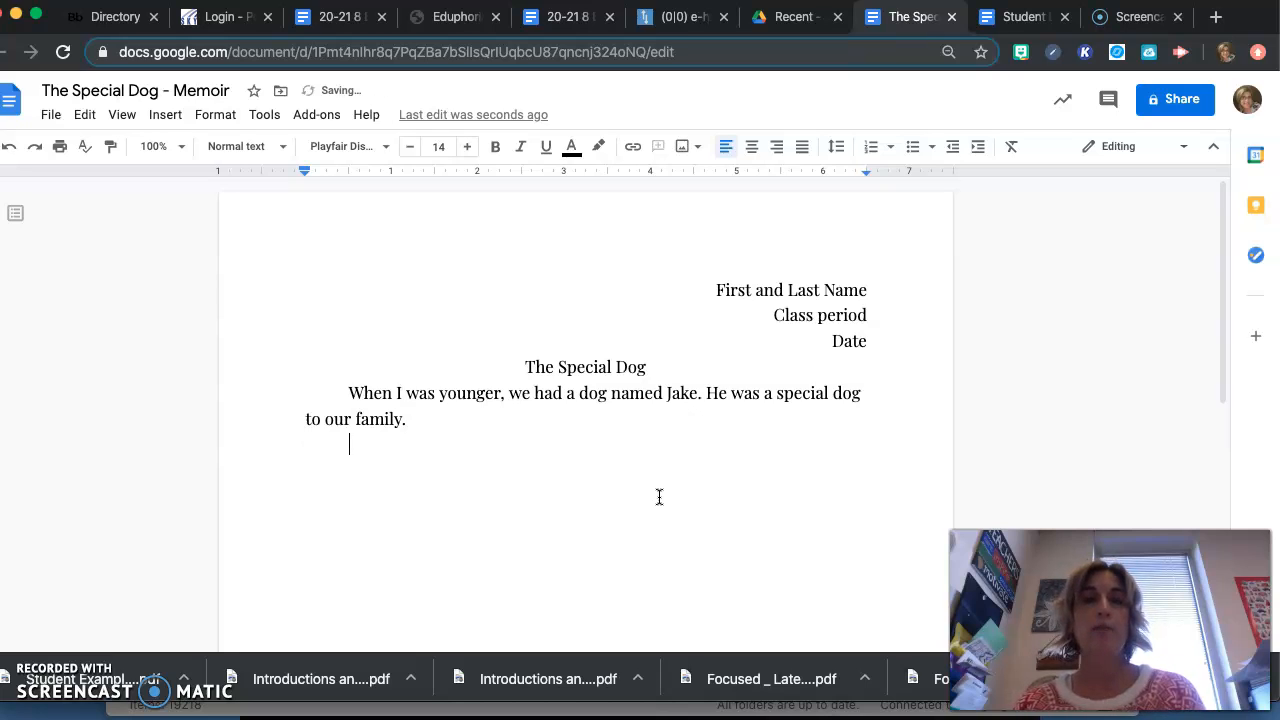
pyautogui.write('Start a new paragraph by hitting')
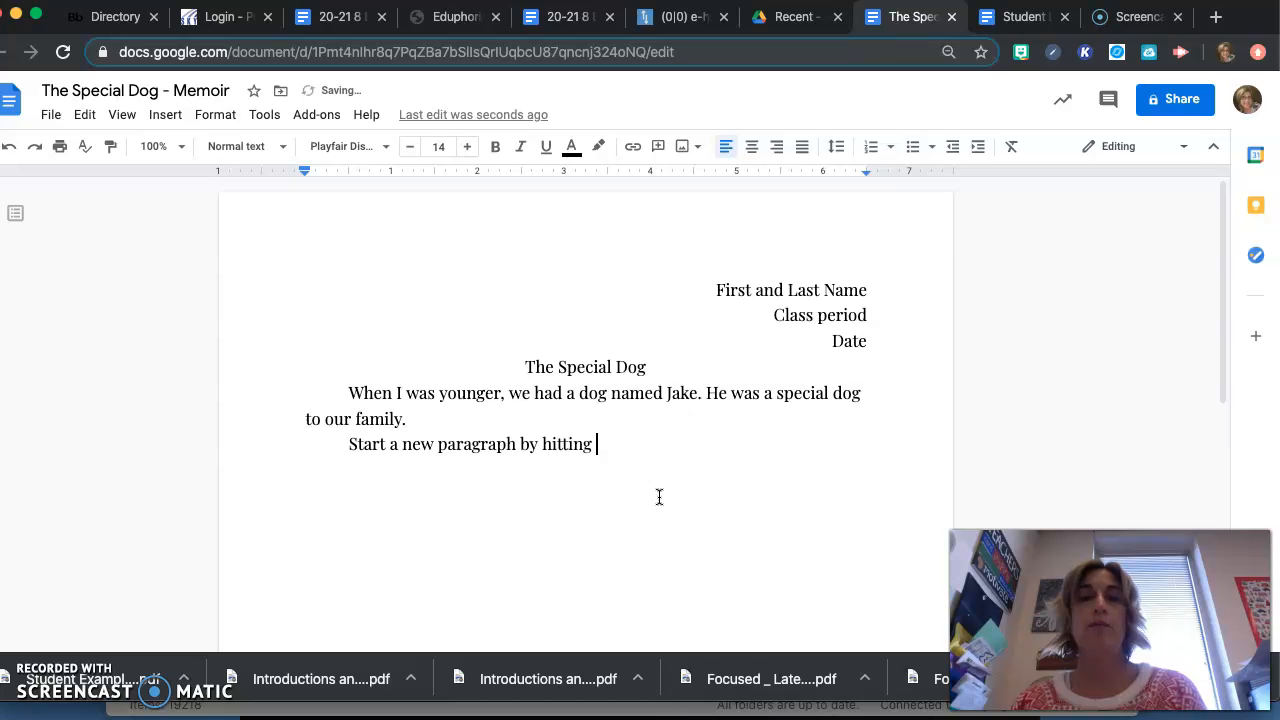
pyautogui.write(' tab button.')
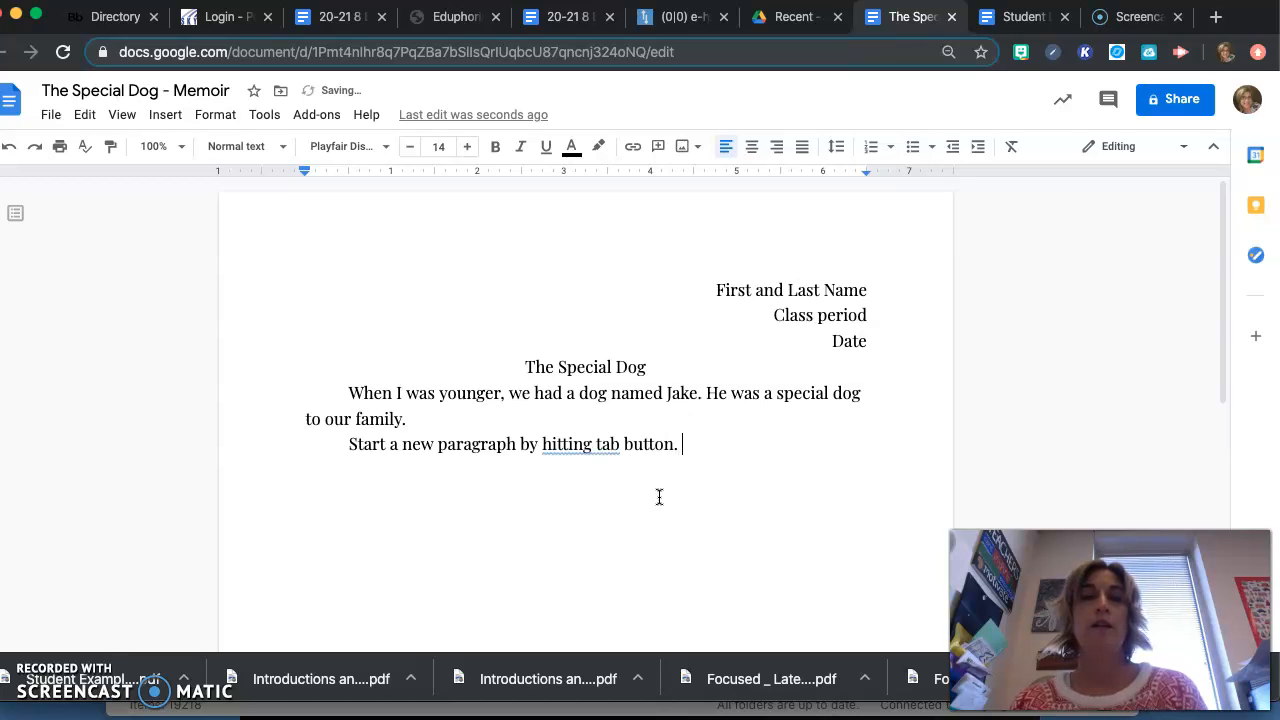
# Reword the end of the second paragraph's sentence to "tapping the tab button.".
pyautogui.press('BackSpace')
pyautogui.press('BackSpace')
pyautogui.press('BackSpace')
pyautogui.press('BackSpace')
pyautogui.press('BackSpace')
pyautogui.press('BackSpace')
pyautogui.press('BackSpace')
pyautogui.press('BackSpace')
pyautogui.press('BackSpace')
pyautogui.press('BackSpace')
pyautogui.press('BackSpace')
pyautogui.press('BackSpace')
pyautogui.press('BackSpace')
pyautogui.press('BackSpace')
pyautogui.press('BackSpace')
pyautogui.press('BackSpace')
pyautogui.press('BackSpace')
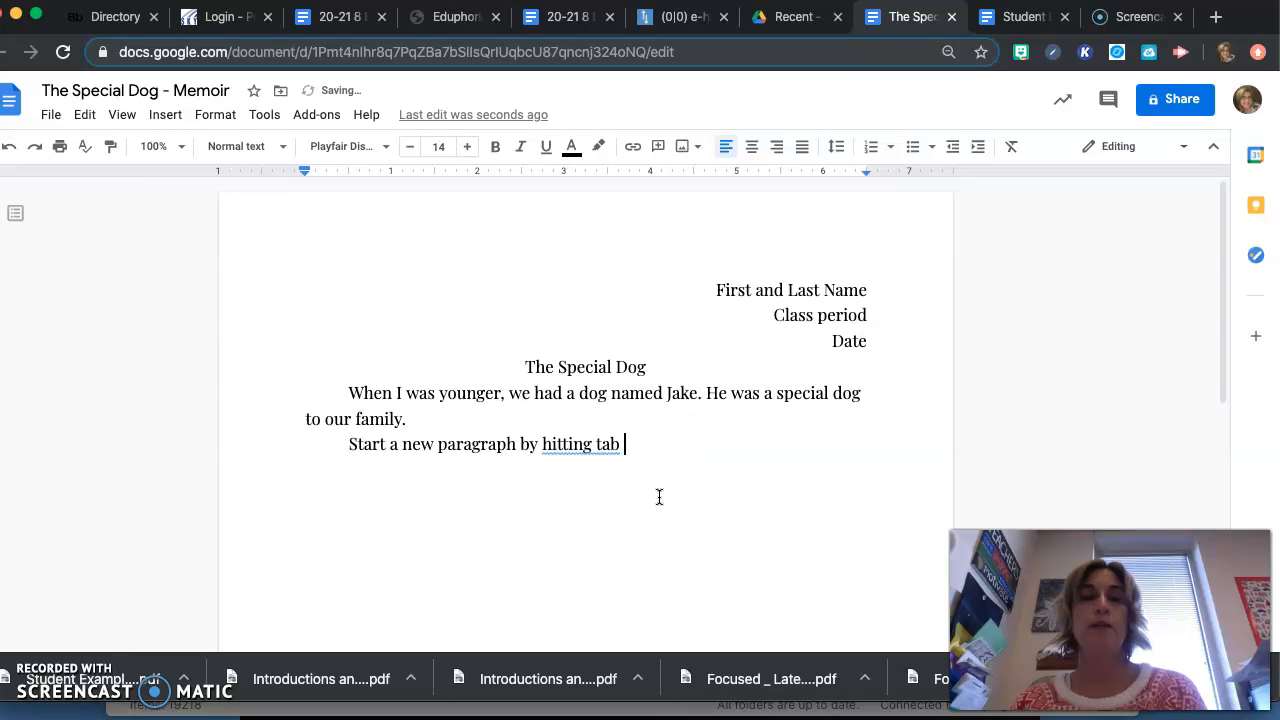
pyautogui.write('tap')
pyautogui.write('ing the tab bu')
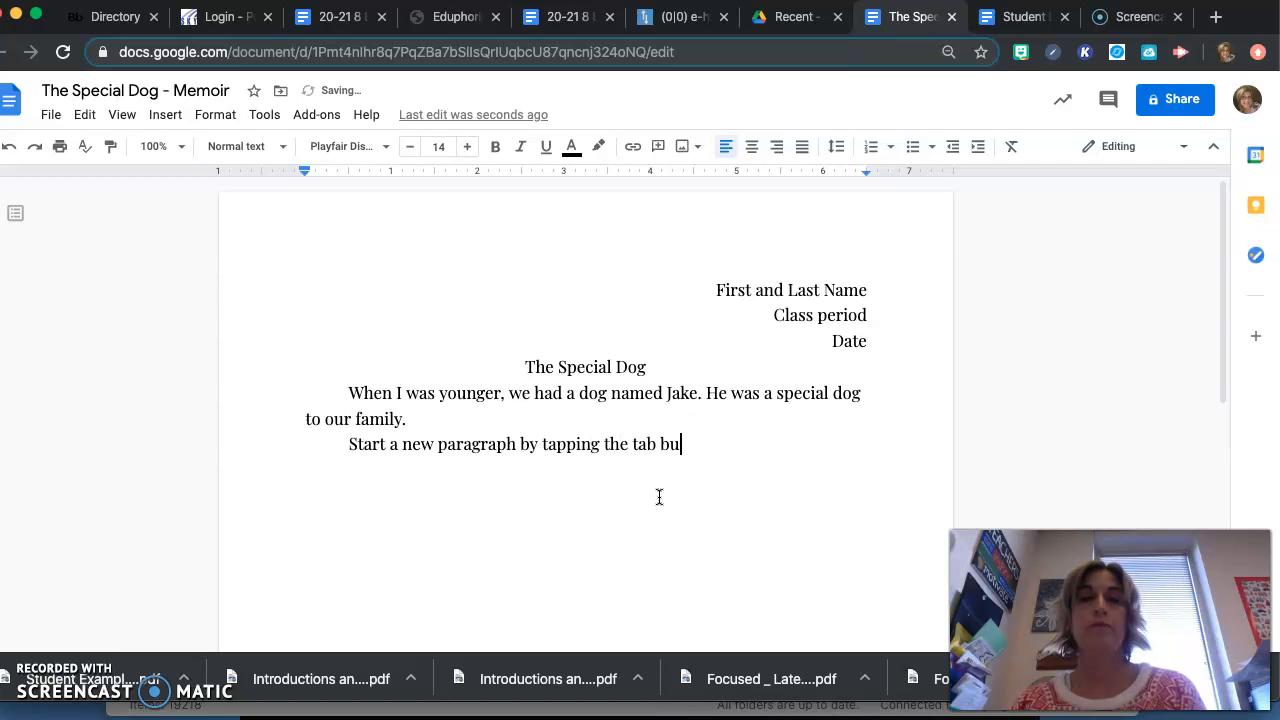
pyautogui.write('tton. ')
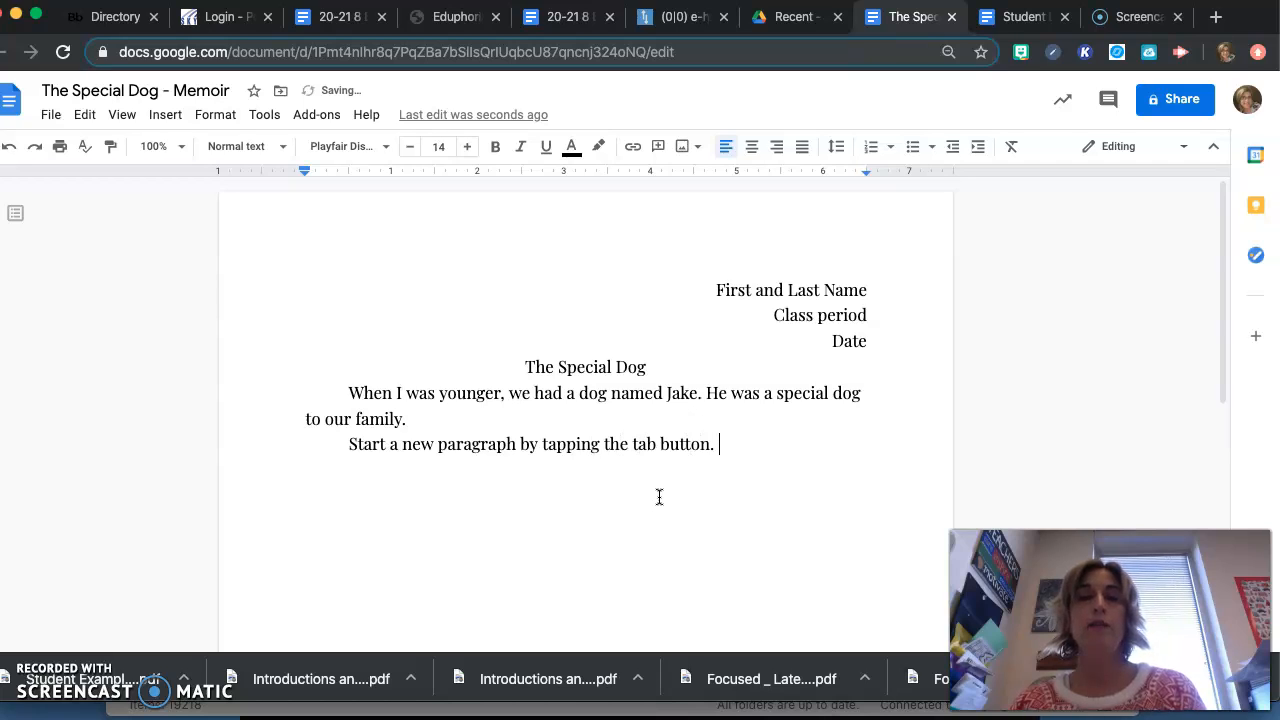
# Continue the second paragraph with "Once I am finished with a paragraph I can finish my sentence.".
pyautogui.write('Once I am fini')
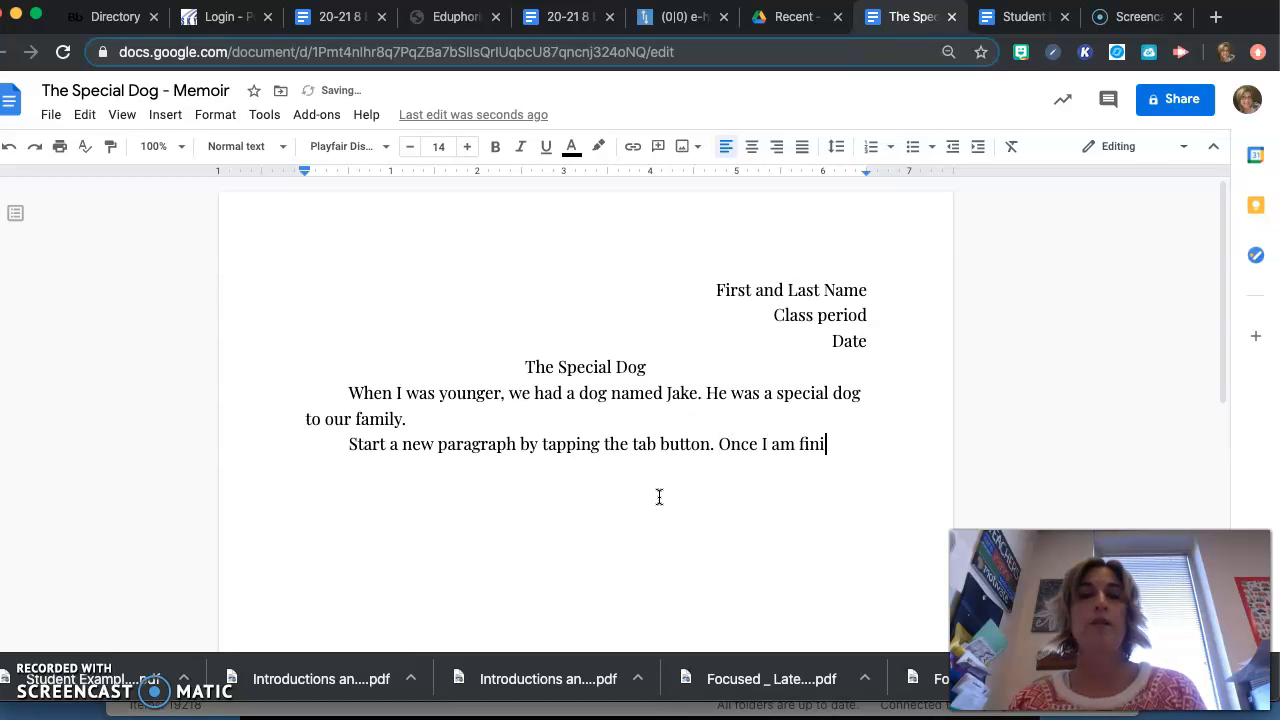
pyautogui.write('shed with a')
pyautogui.press('BackSpace')
pyautogui.write('with')
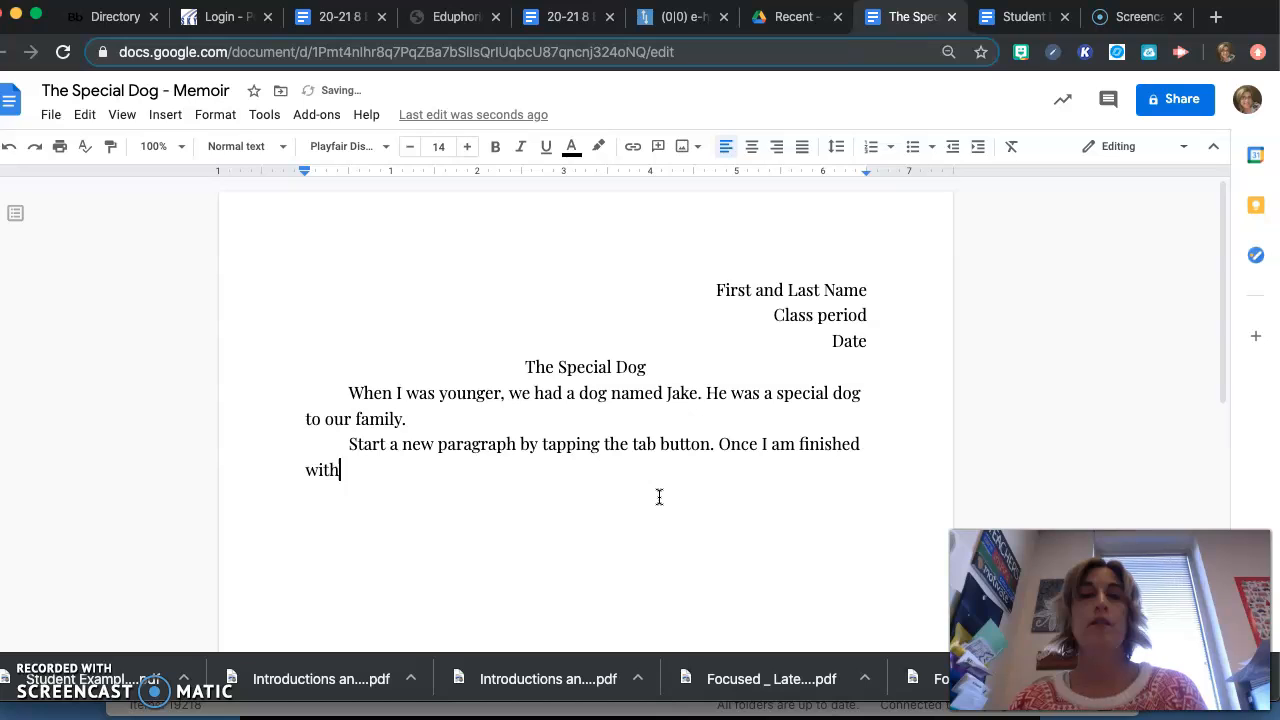
pyautogui.write(' a parag')
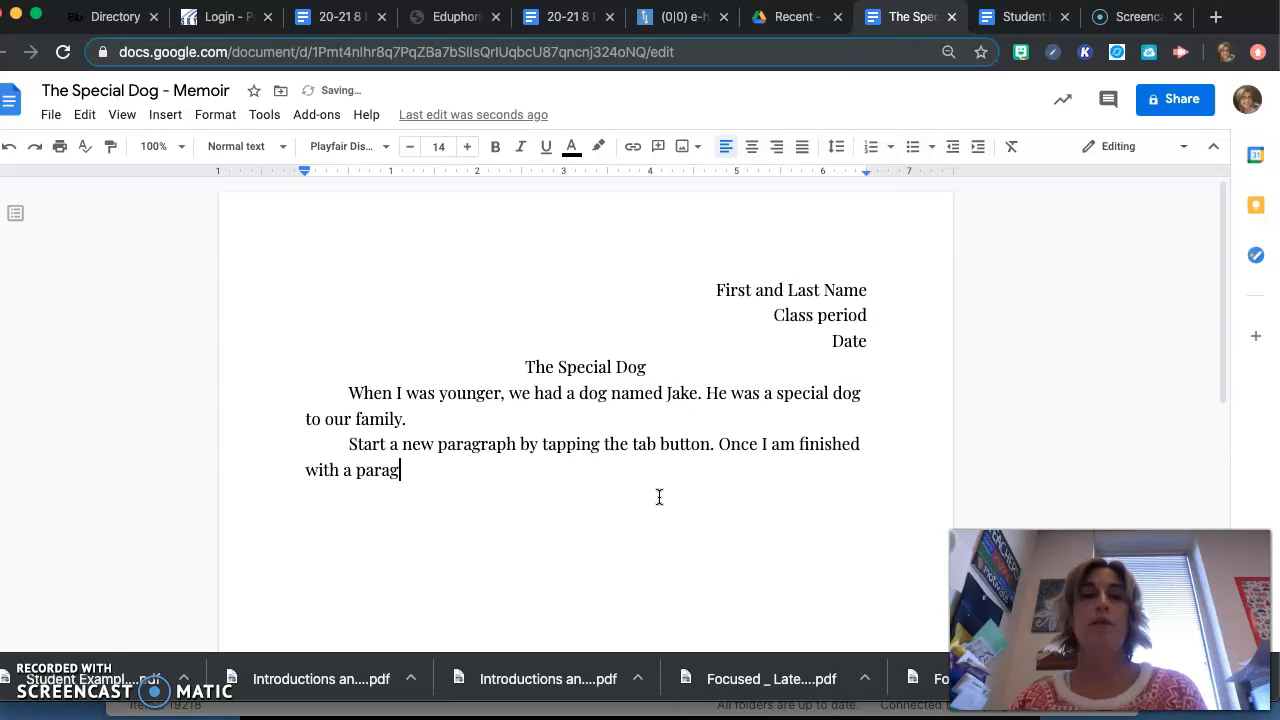
pyautogui.write('raph I can ')
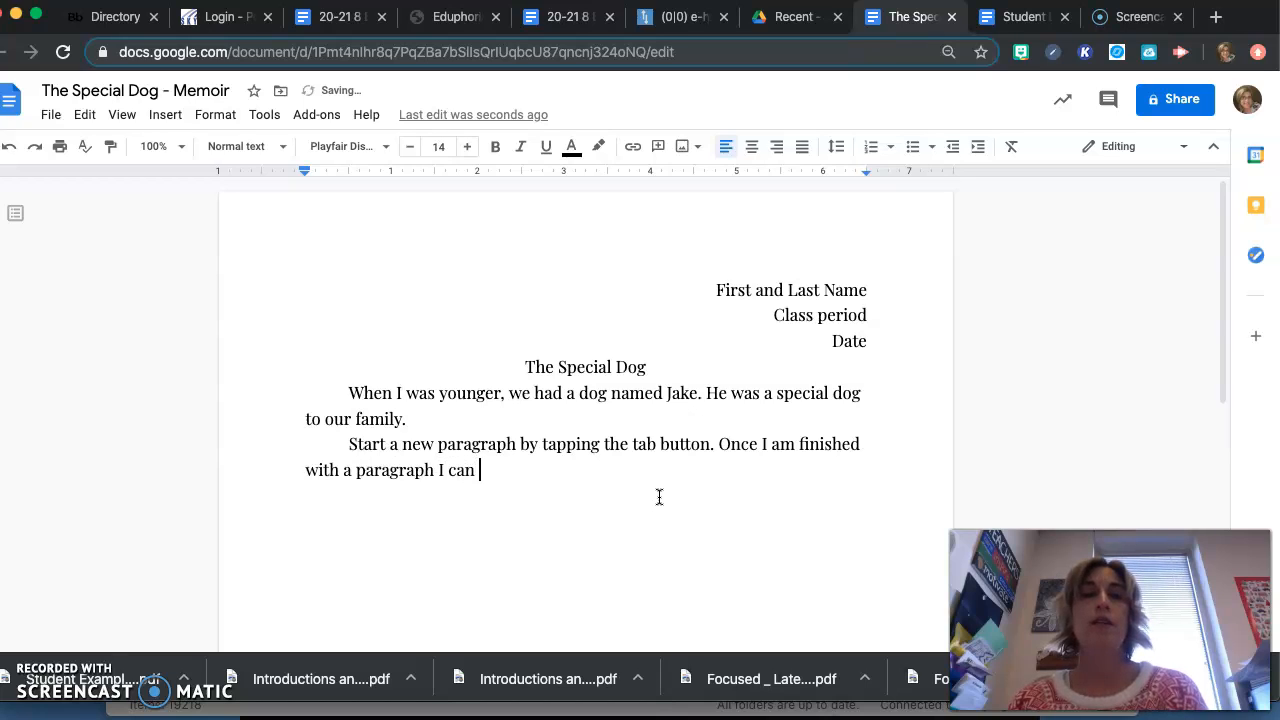
pyautogui.write('finish my sentence.')
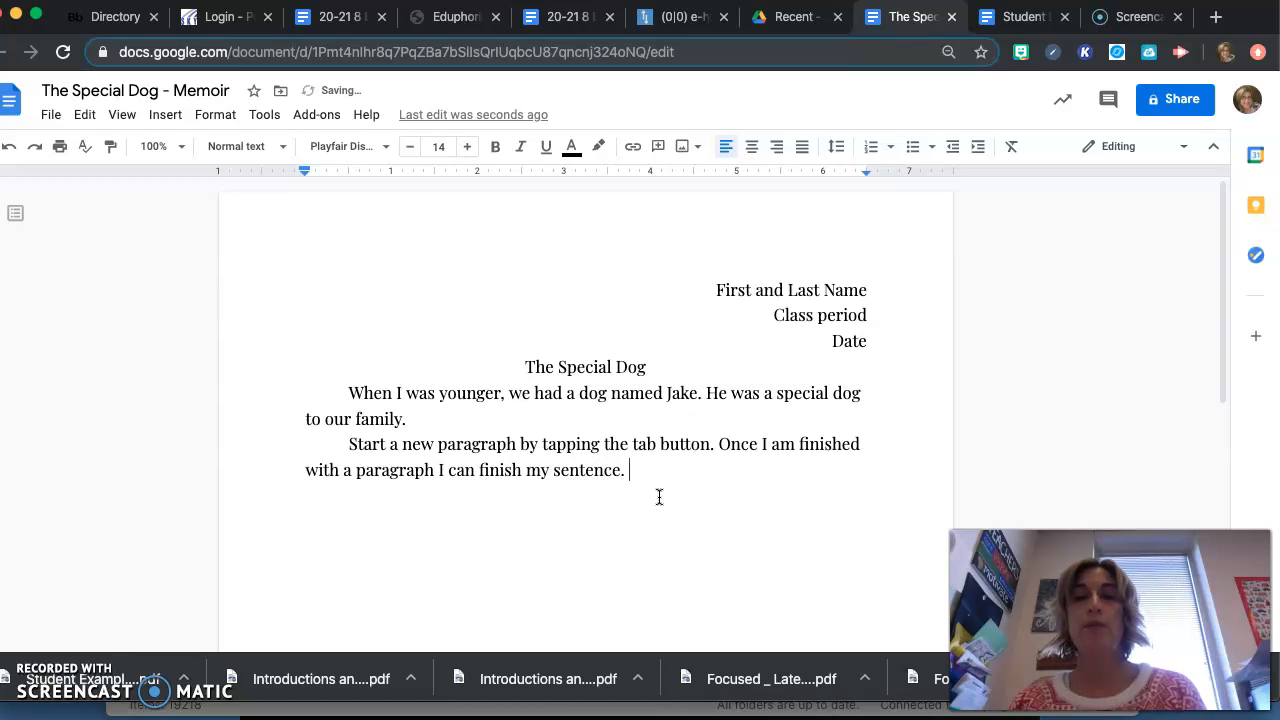
# Add a third indented paragraph reading "Start my new paragraph here.".
pyautogui.press('Return')
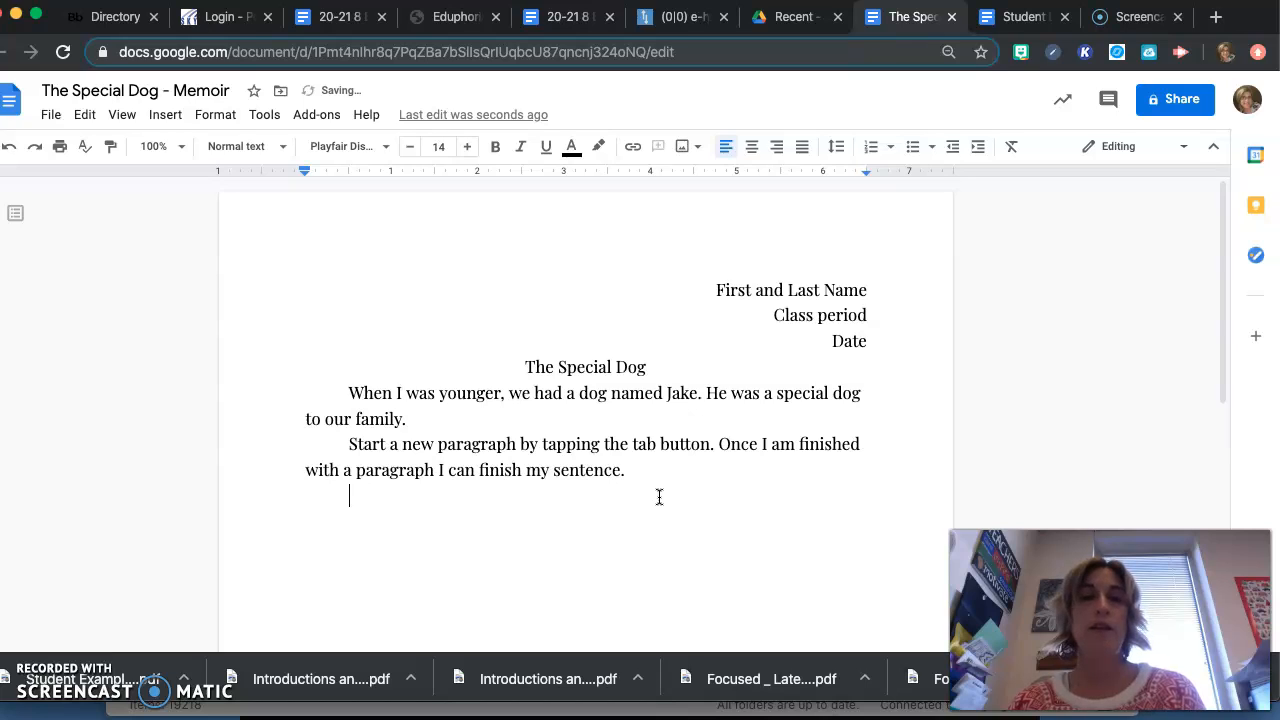
pyautogui.write('Start m')
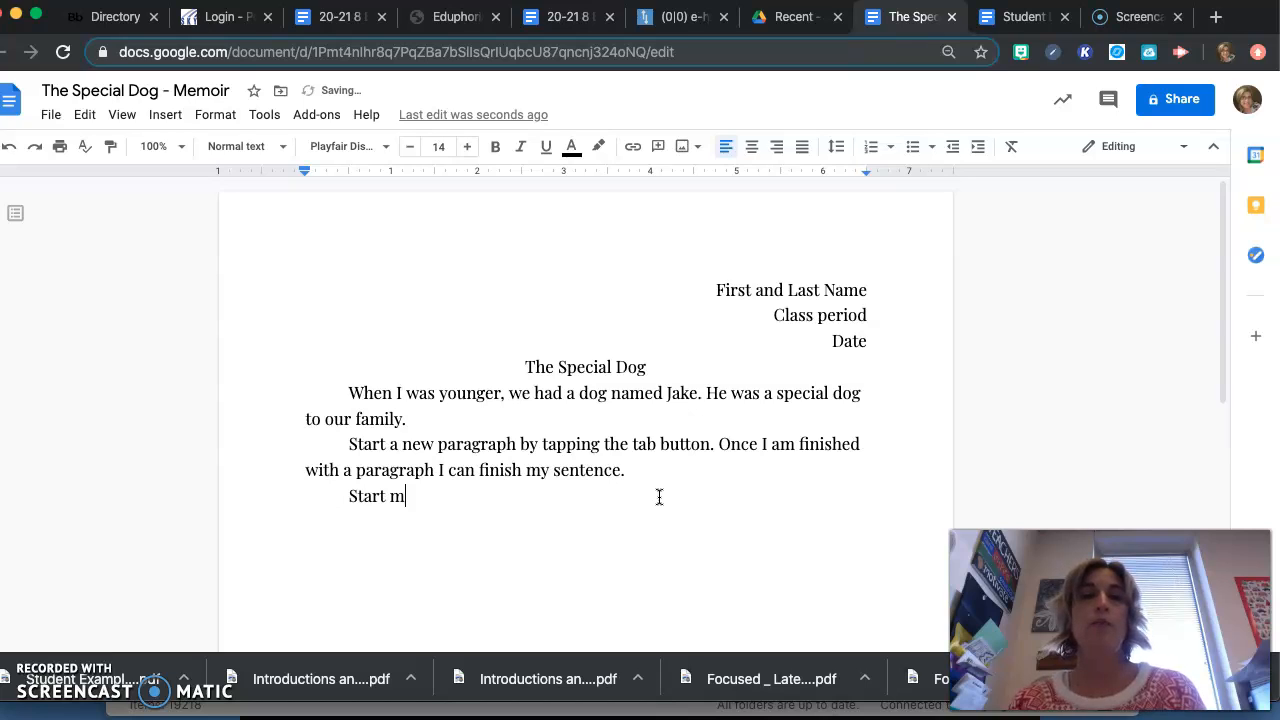
pyautogui.write('y new paragraph')
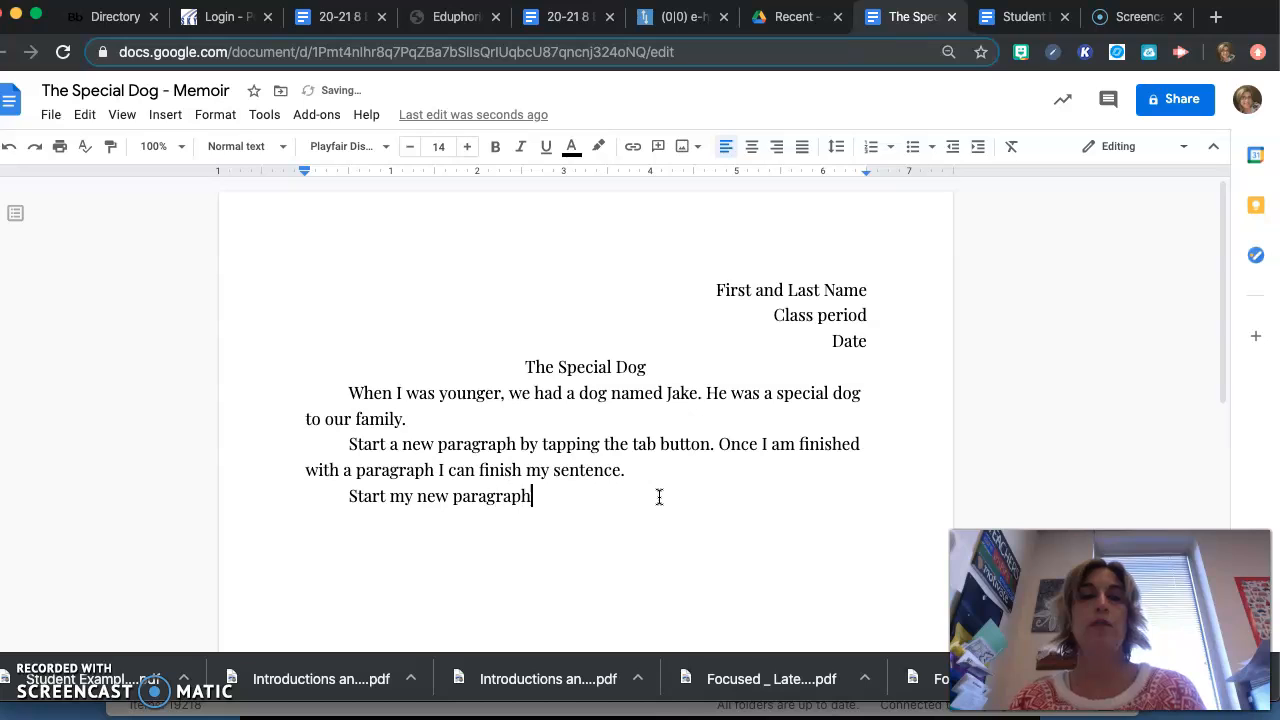
pyautogui.write(' here. ')
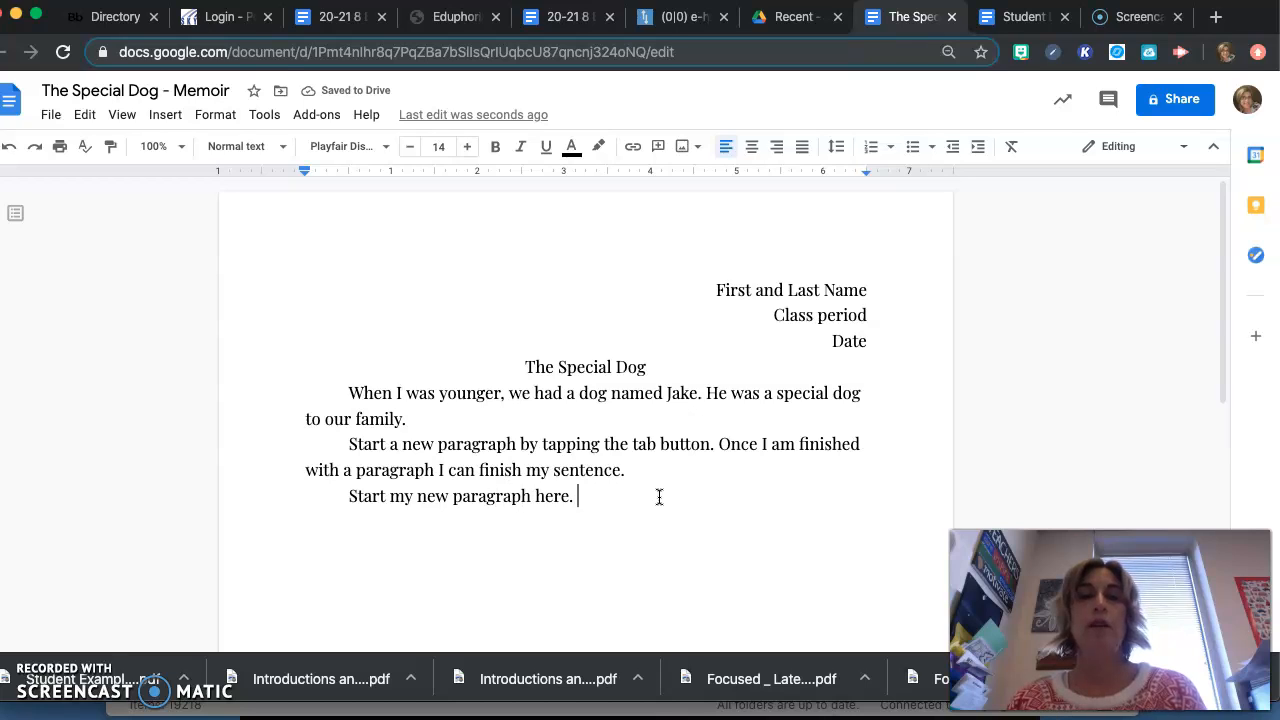
pyautogui.write('dklskdjflksdflksdjflskd')
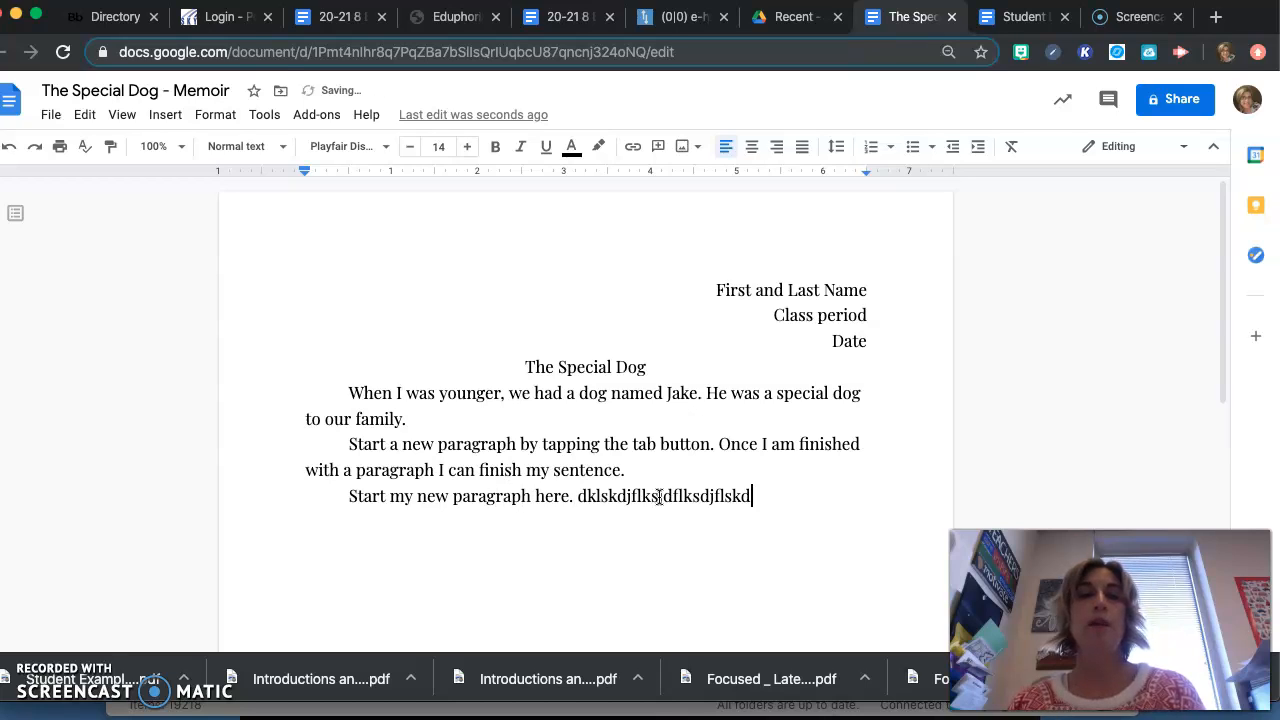
pyautogui.press('BackSpace')
pyautogui.press('BackSpace')
pyautogui.press('BackSpace')
pyautogui.press('BackSpace')
pyautogui.press('BackSpace')
pyautogui.press('BackSpace')
pyautogui.press('BackSpace')
pyautogui.press('BackSpace')
pyautogui.press('BackSpace')
pyautogui.press('BackSpace')
pyautogui.press('BackSpace')
pyautogui.press('BackSpace')
pyautogui.press('BackSpace')
pyautogui.press('BackSpace')
pyautogui.press('BackSpace')
pyautogui.press('BackSpace')
pyautogui.press('BackSpace')
pyautogui.press('BackSpace')
pyautogui.press('BackSpace')
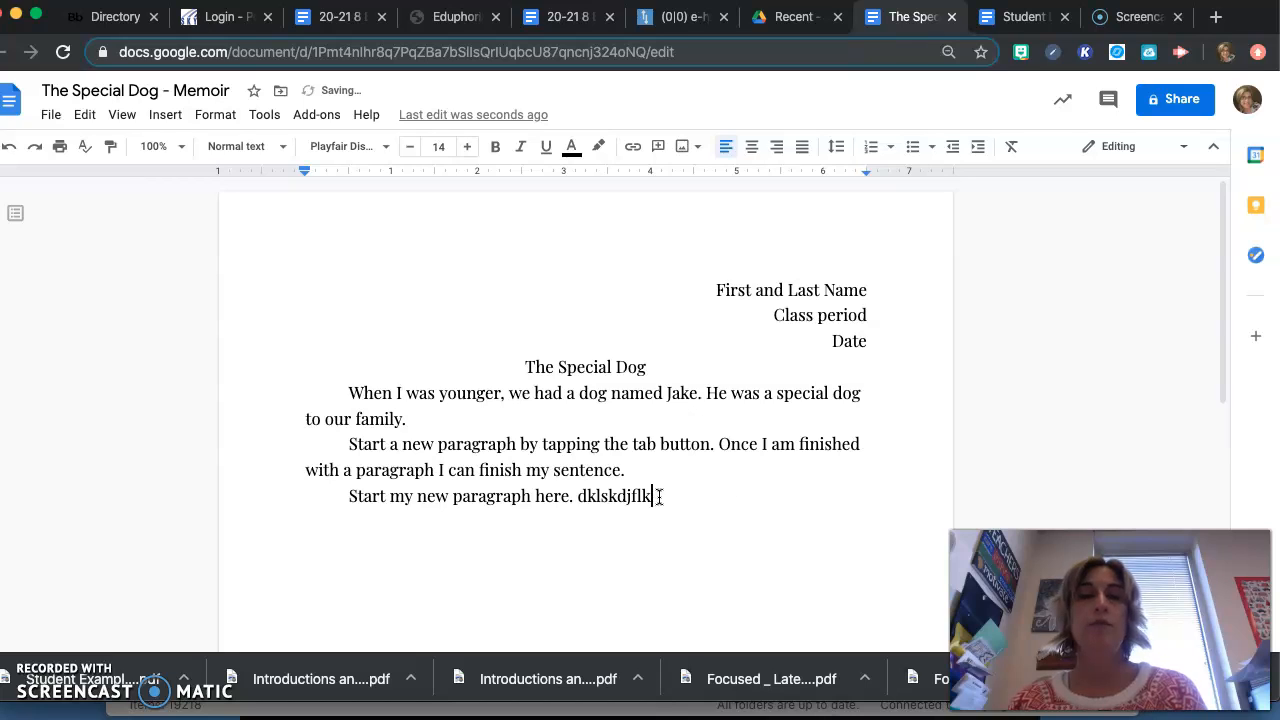
pyautogui.press('BackSpace')
pyautogui.press('BackSpace')
pyautogui.press('BackSpace')
pyautogui.press('BackSpace')
pyautogui.press('BackSpace')
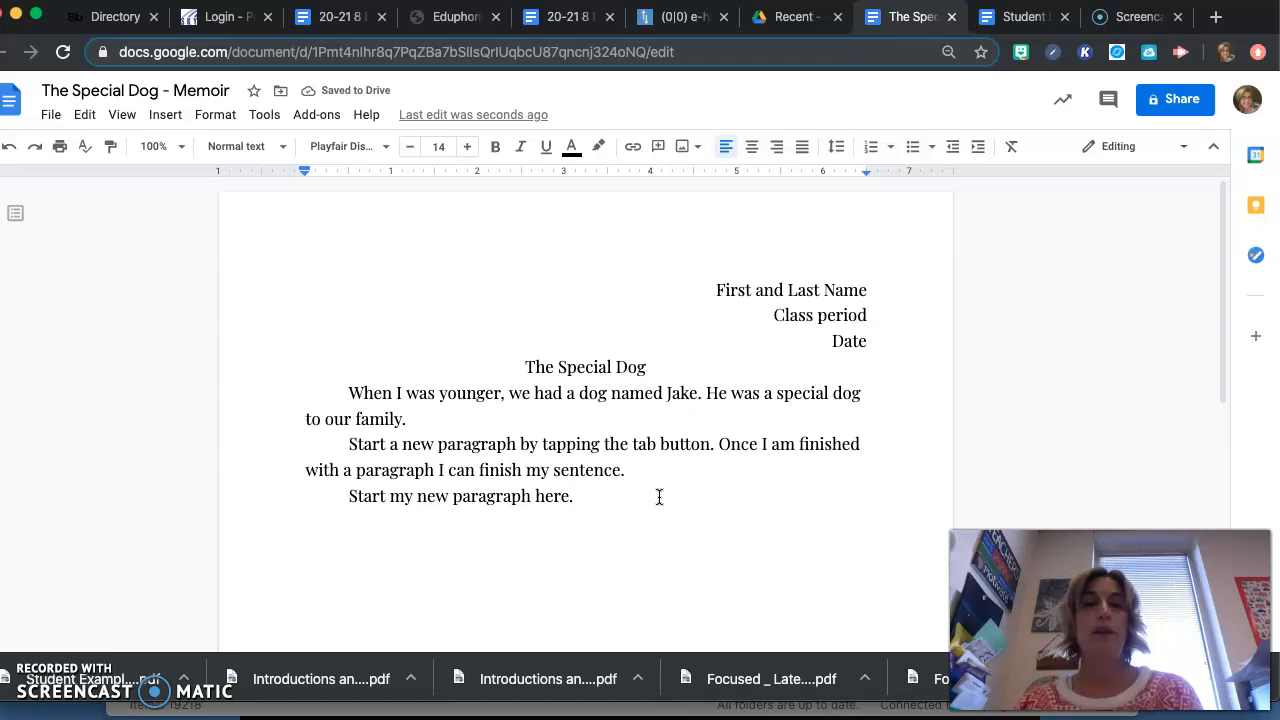
# Add an empty indented line below the third paragraph and return to the start of the first paragraph.
pyautogui.press('Return')
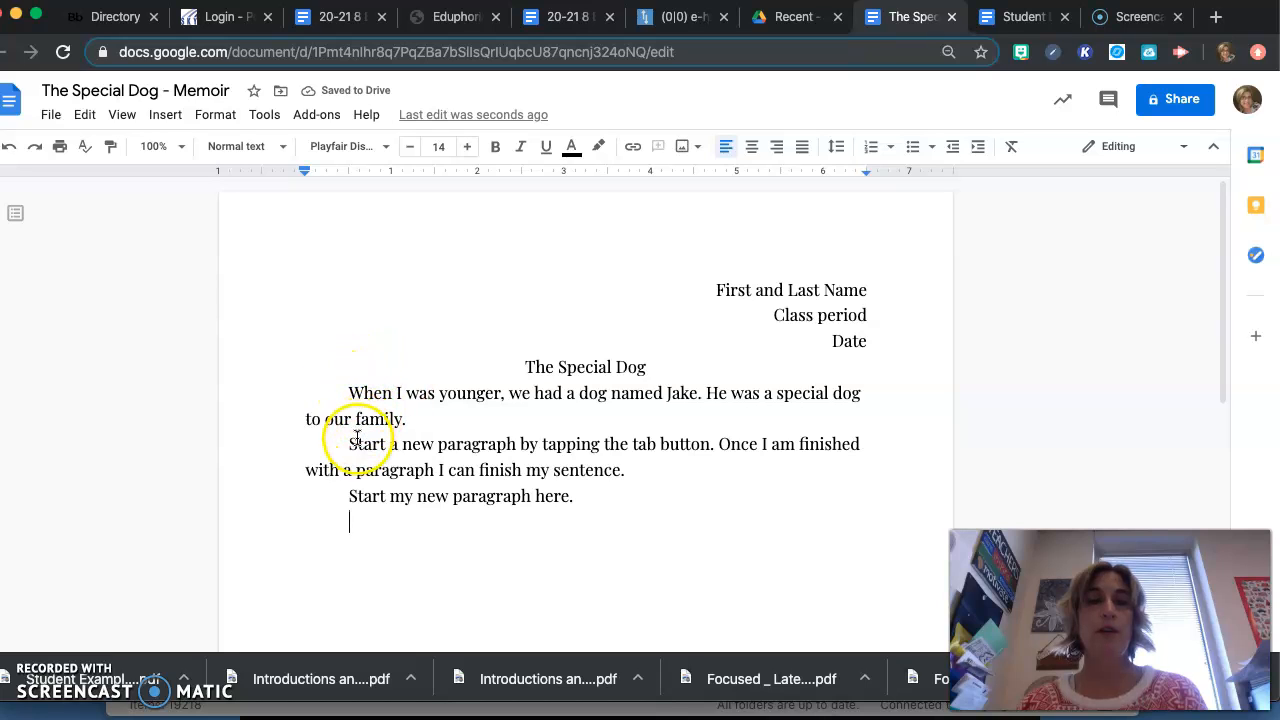
pyautogui.click(350, 372)
pyautogui.click(348, 394)
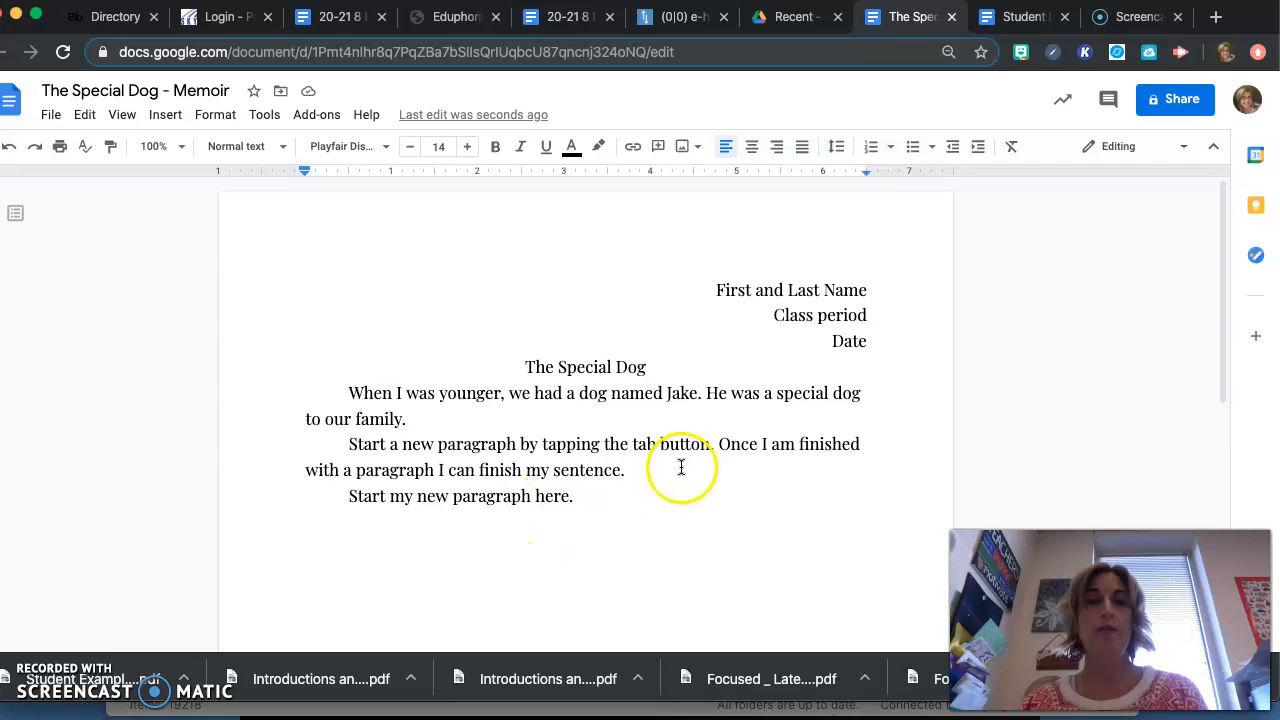